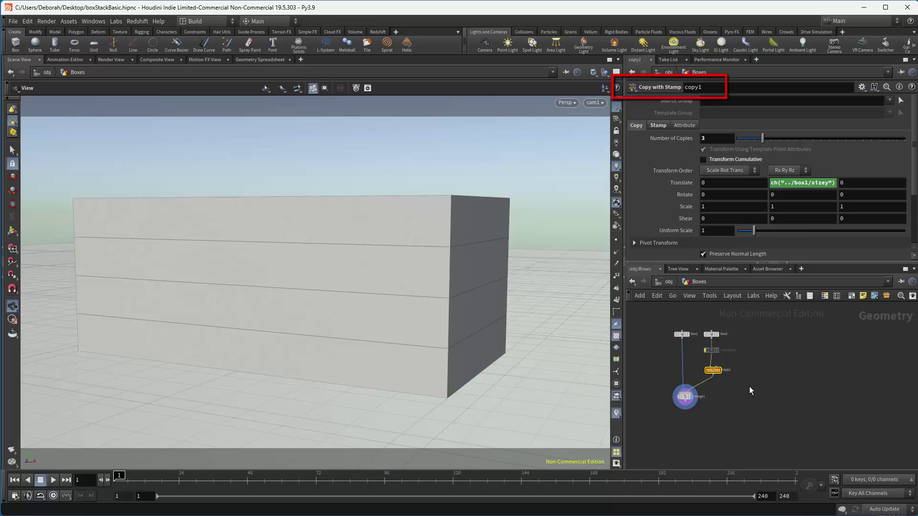
Add a For-Each Number loop beside the copy1 node and wire box2's output into foreach_begin1.
key("Tab")
type("for")
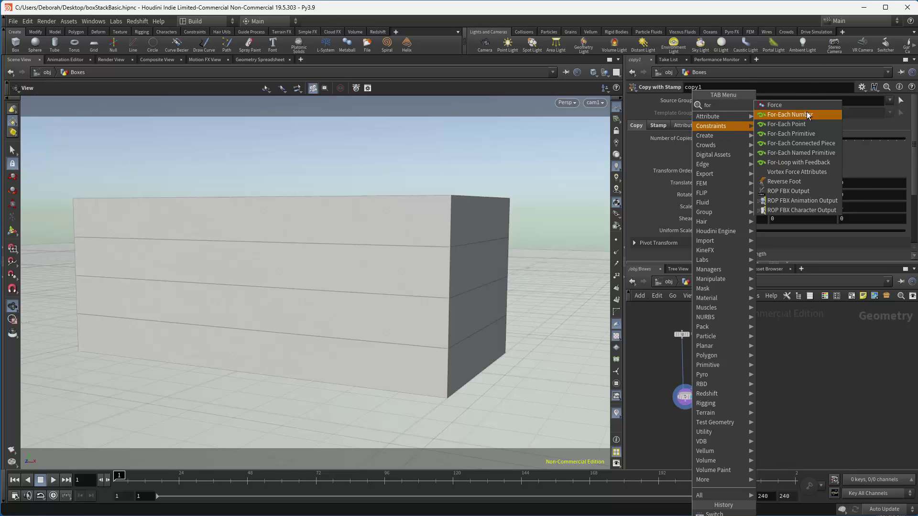
left_click(808, 115)
left_click(757, 371)
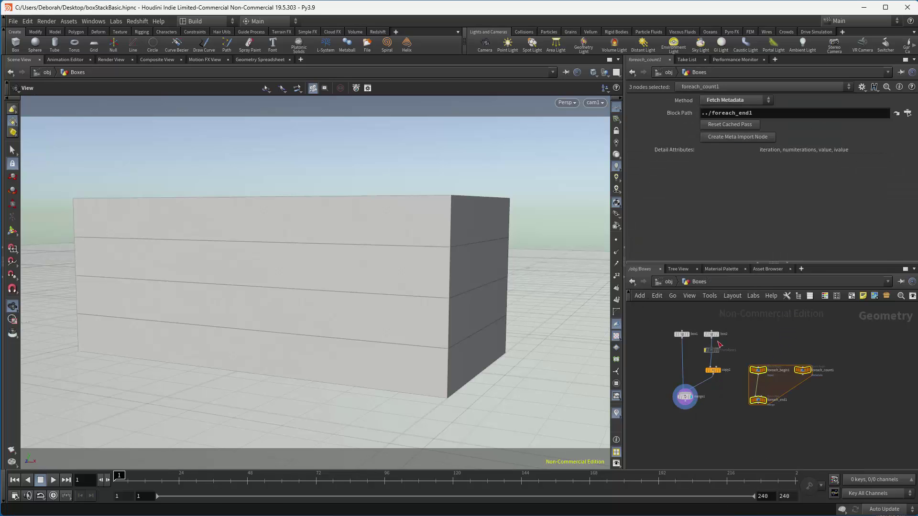
left_click(712, 338)
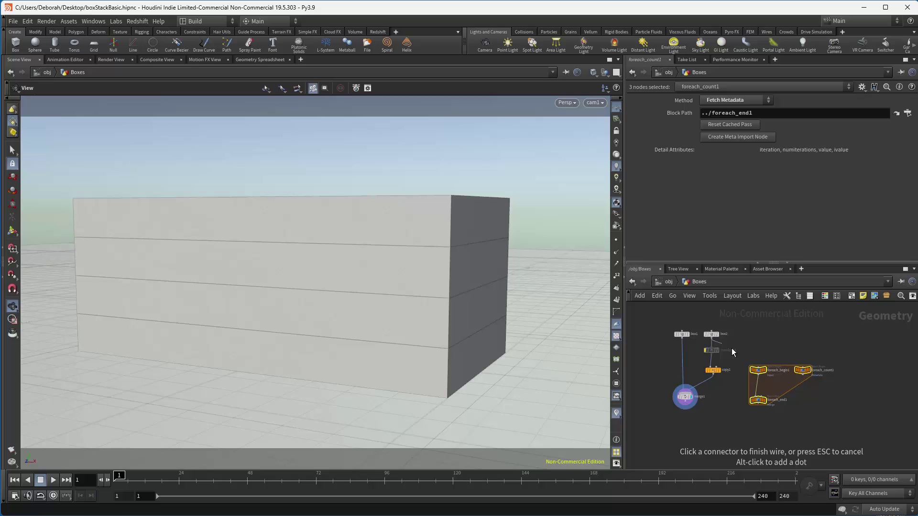
left_click(757, 367)
Set the iterations of foreach_end1 to 3, matching the number of copies on copy1.
left_click(713, 372)
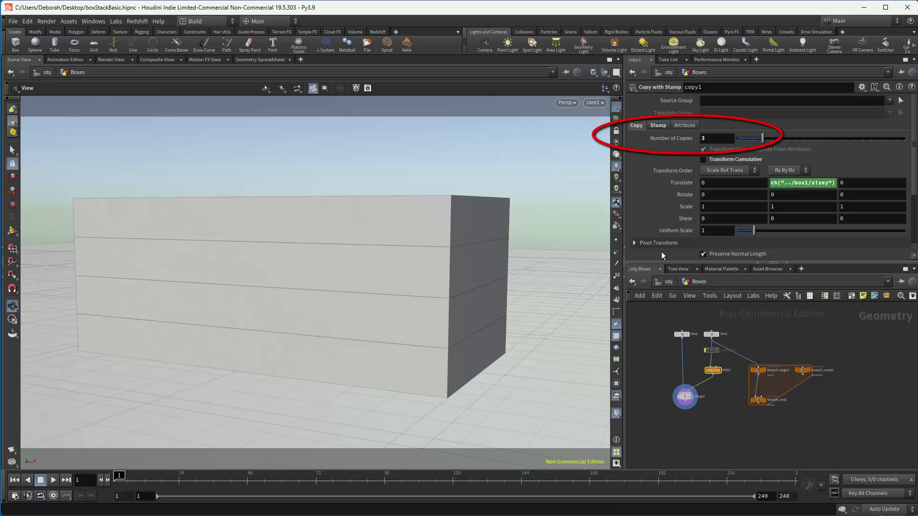
left_click(758, 400)
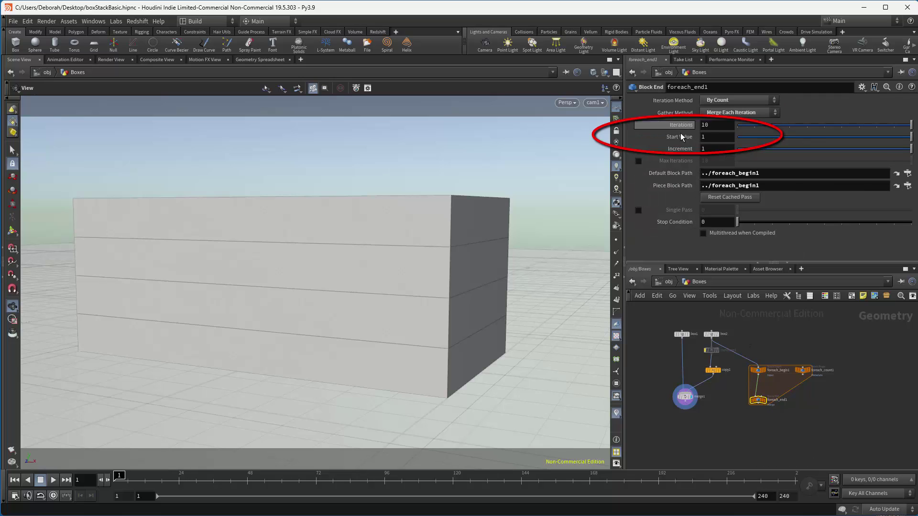
double_click(707, 124)
type("3")
key("Return")
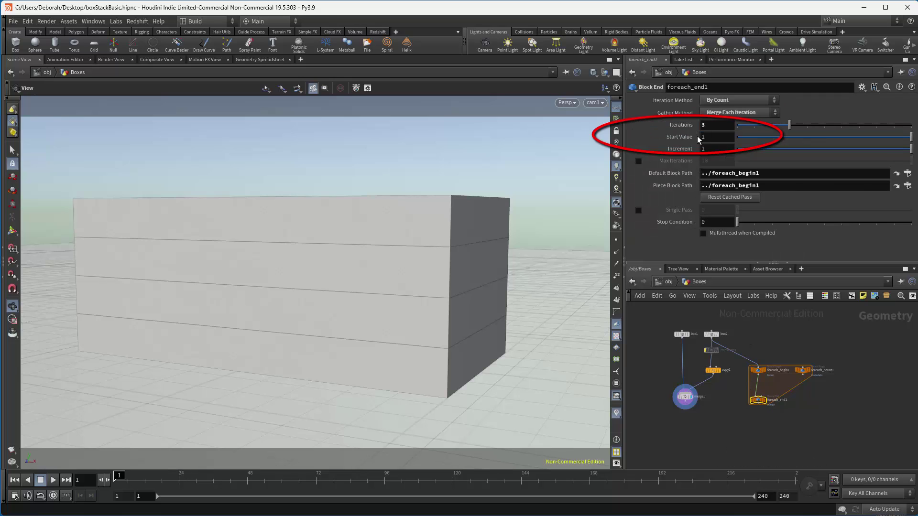
Insert a Transform node between foreach_begin1 and foreach_end1 inside the loop.
left_click(713, 370)
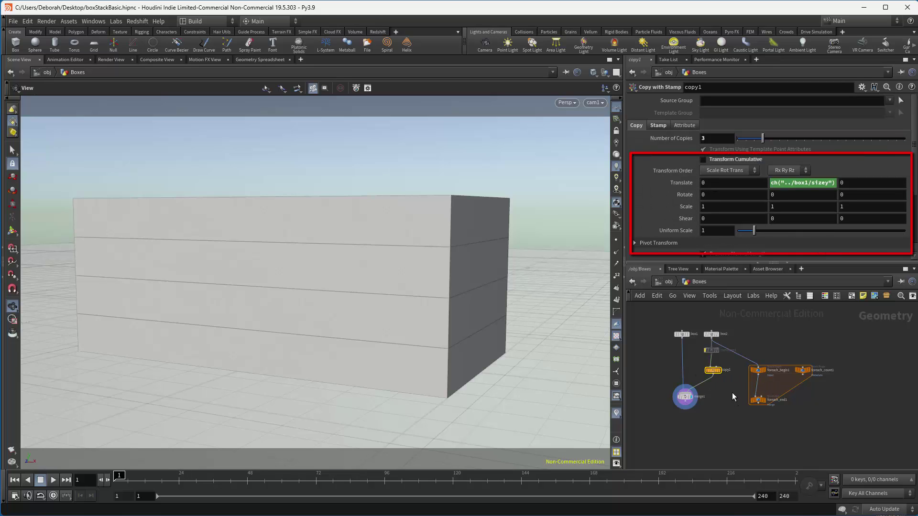
key("Tab")
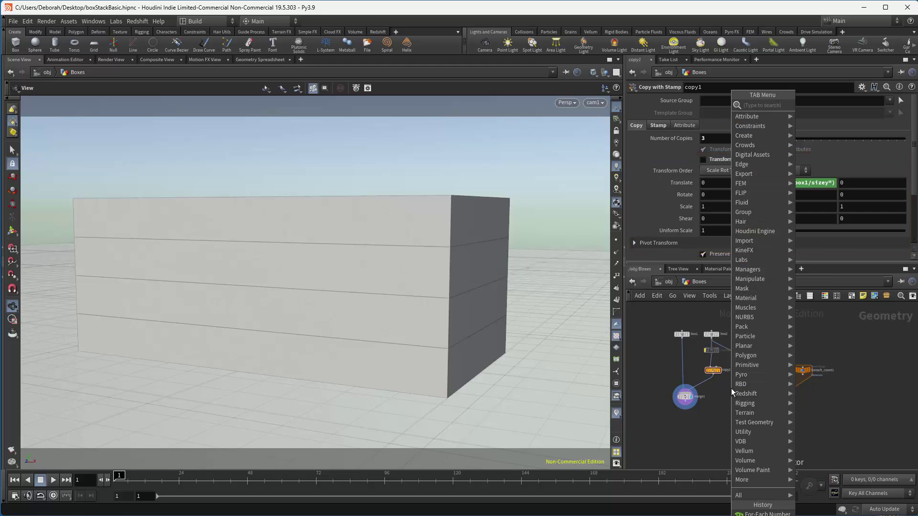
type("tra")
left_click(818, 125)
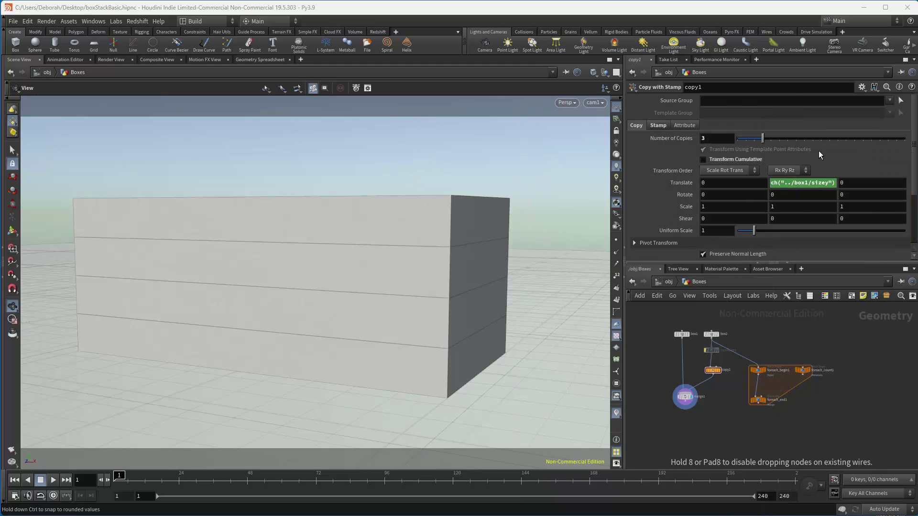
left_click(758, 386)
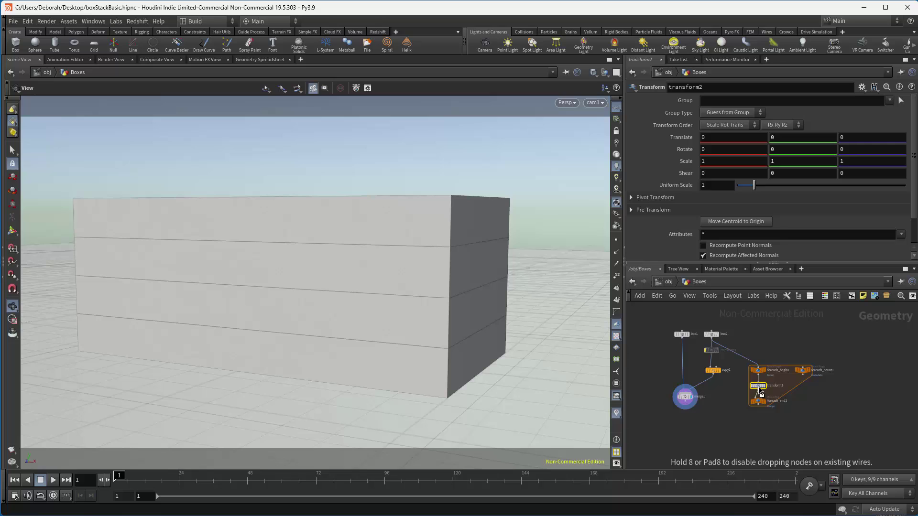
Copy the Translate Y parameter from copy1 and paste its expression into Translate Y of transform2.
left_click(713, 371)
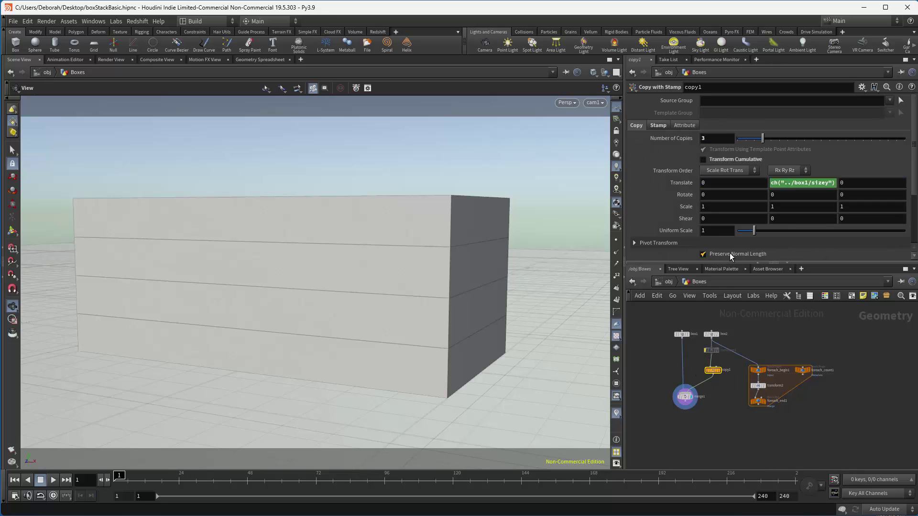
right_click(778, 183)
left_click(795, 251)
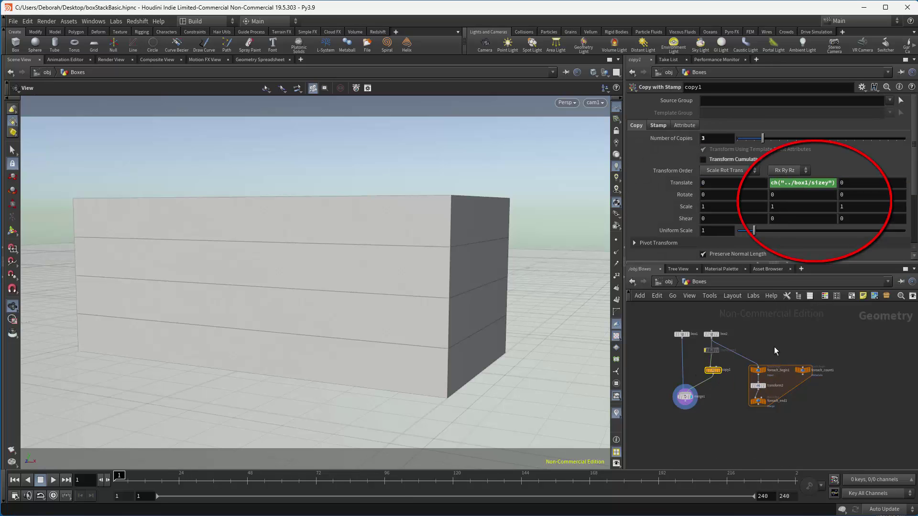
left_click(760, 385)
right_click(777, 138)
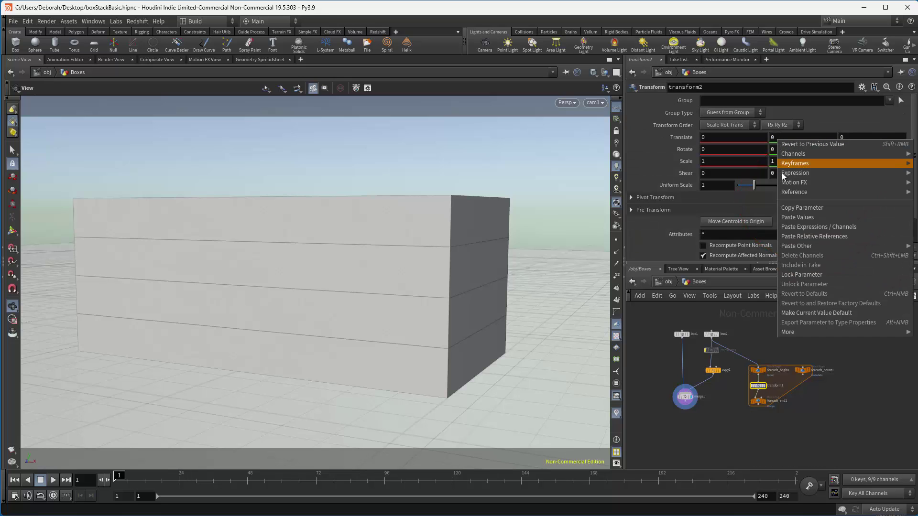
left_click(796, 227)
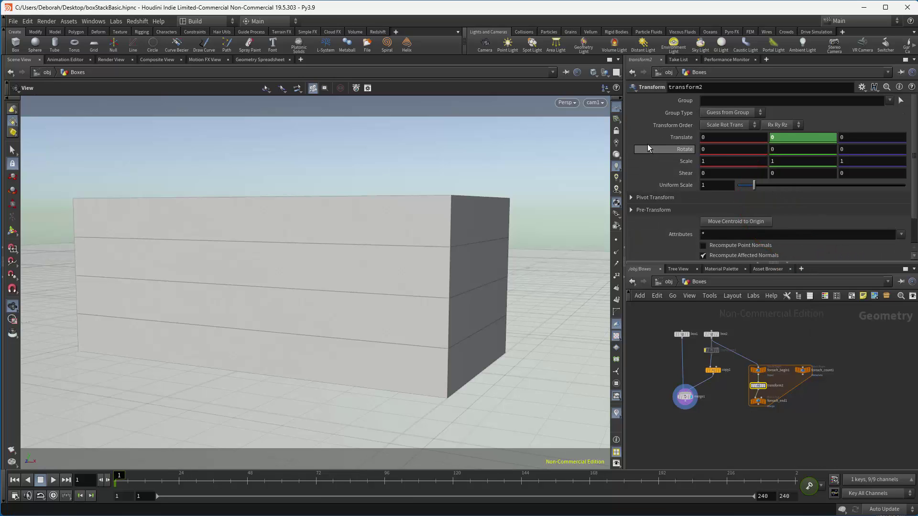
Examine the $CY variable in transform2's Translate Y expression.
left_click(788, 138)
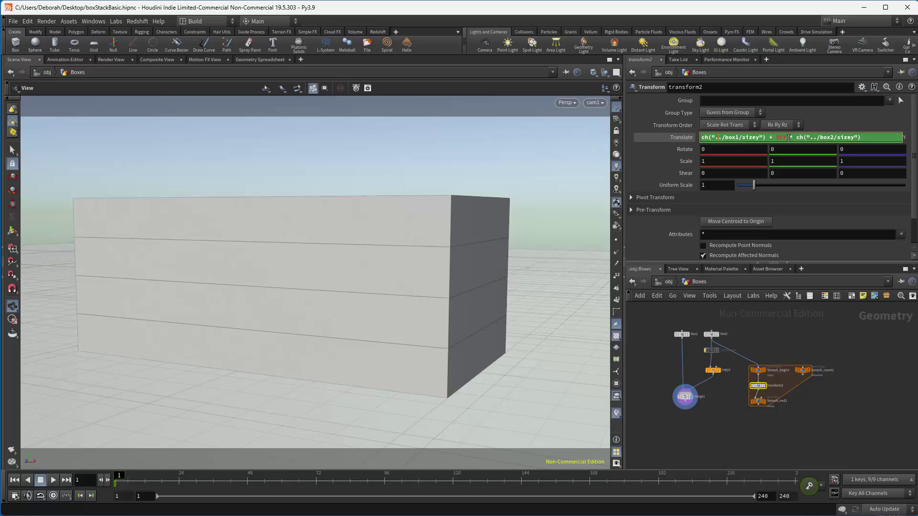
left_click_drag(787, 137, 776, 137)
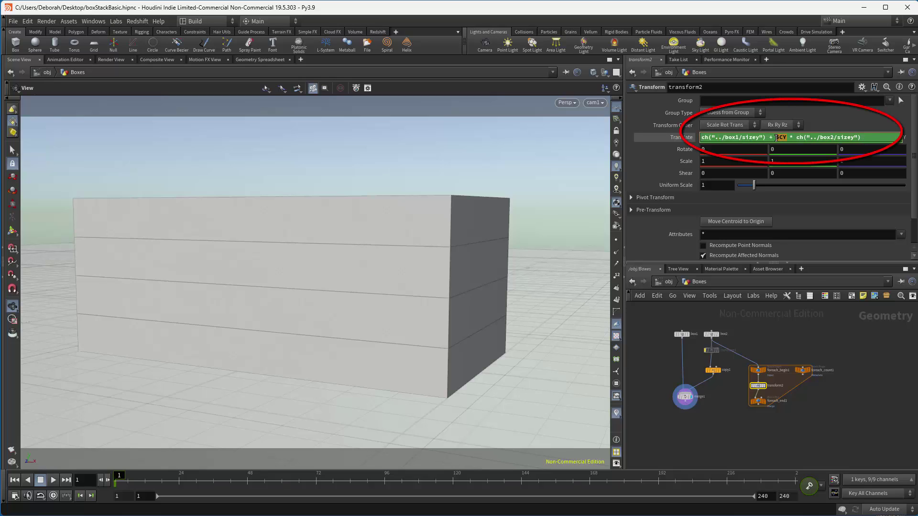
left_click(778, 413)
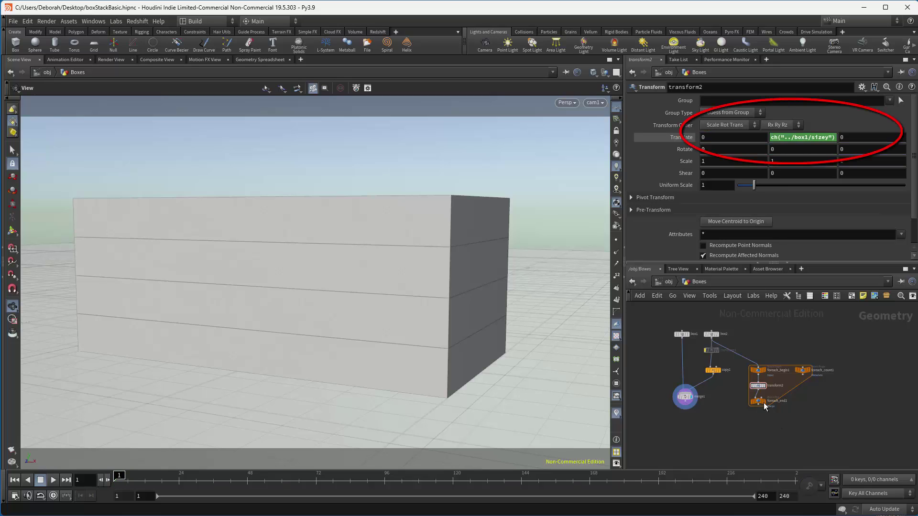
Display foreach_end1 and copy1 in turn to compare their outputs, and inspect transform2.
left_click(765, 406)
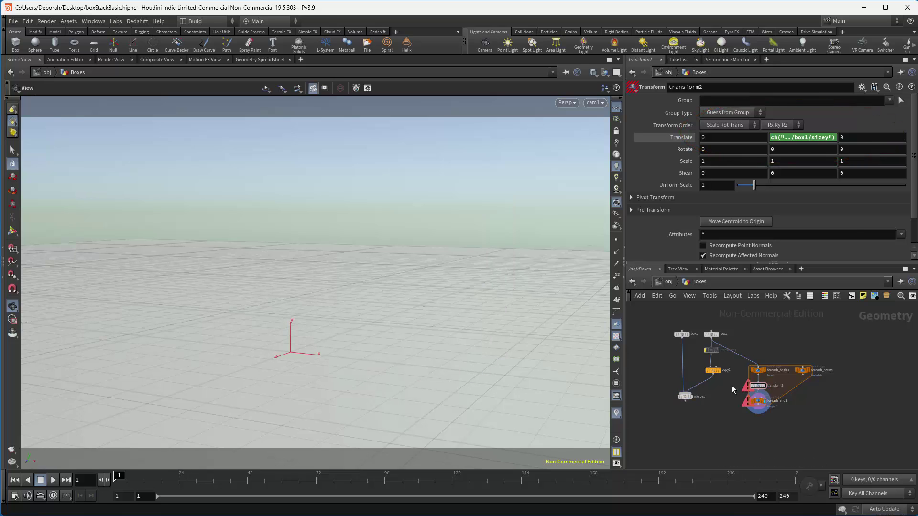
left_click(723, 361)
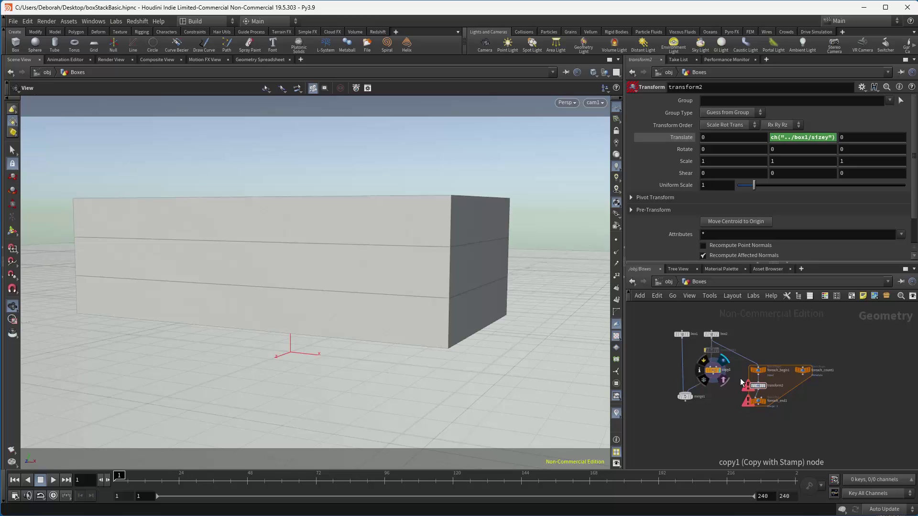
left_click(757, 385)
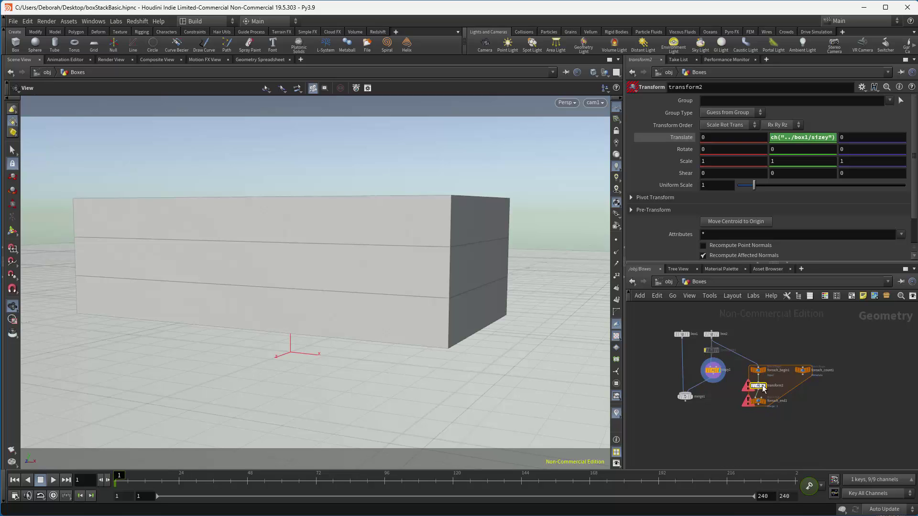
Rename the foreach_count1 node to meta.
left_click(802, 371)
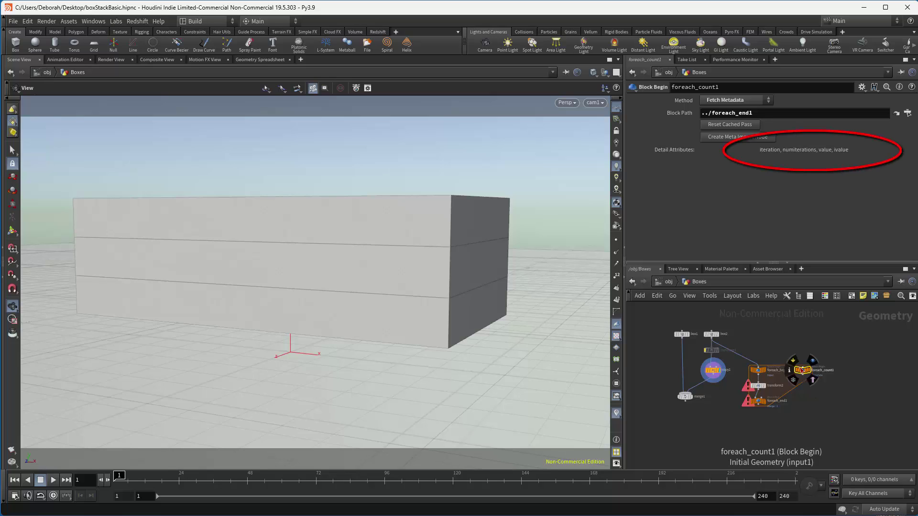
double_click(826, 371)
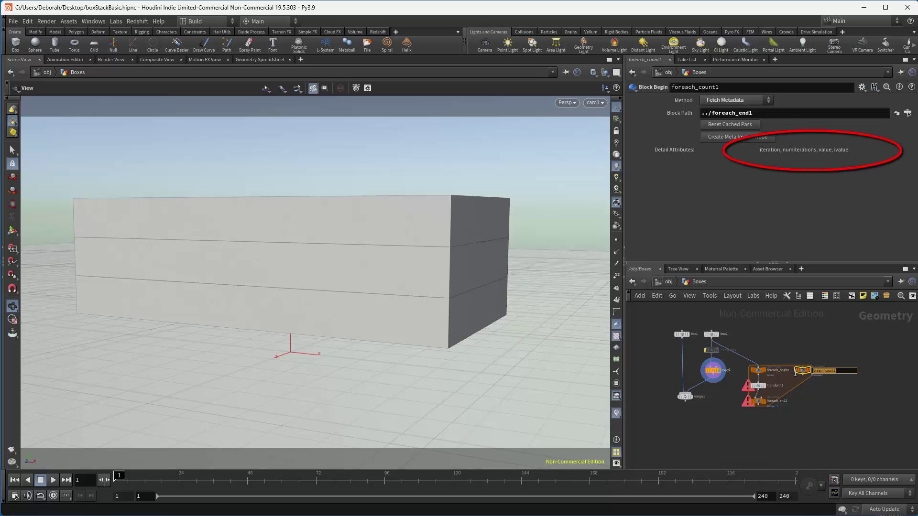
type("meta")
key("Return")
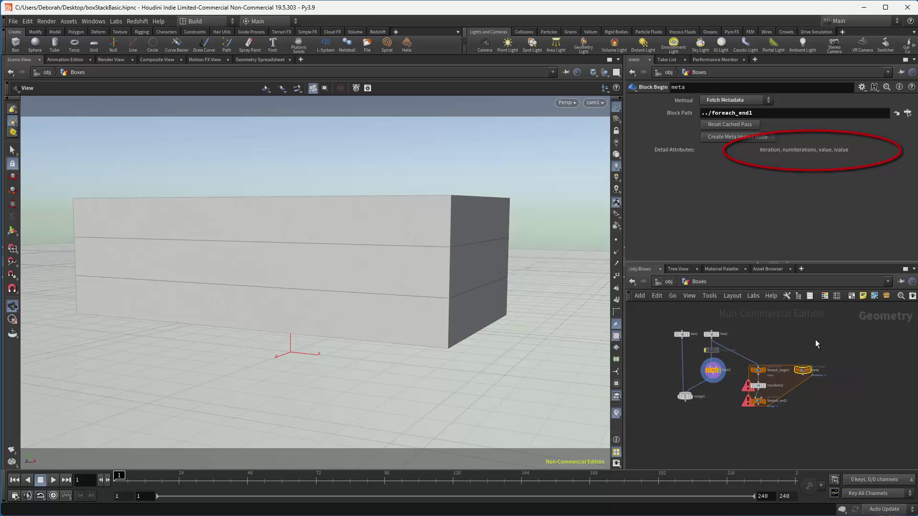
In transform2's Translate Y expression, replace $CY with detail("../meta","iteration",0) and accept the edit.
left_click(758, 386)
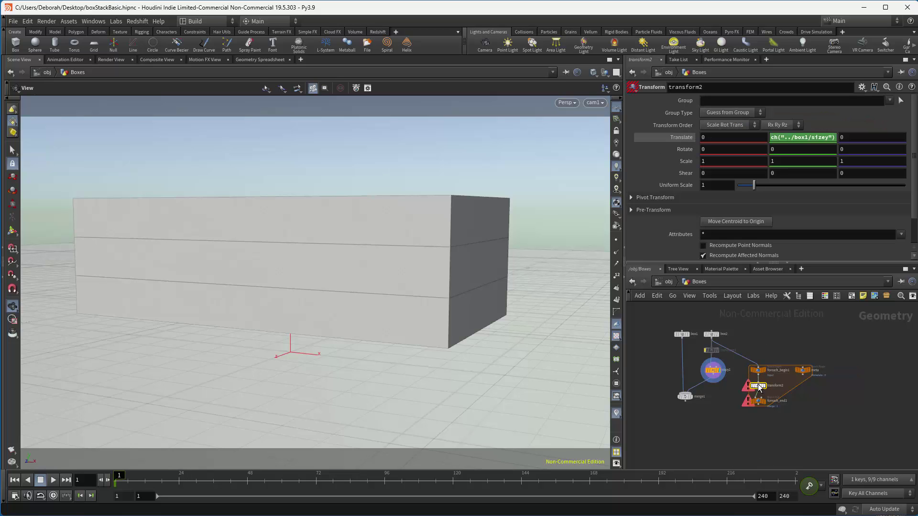
right_click(816, 139)
mouse_move(797, 169)
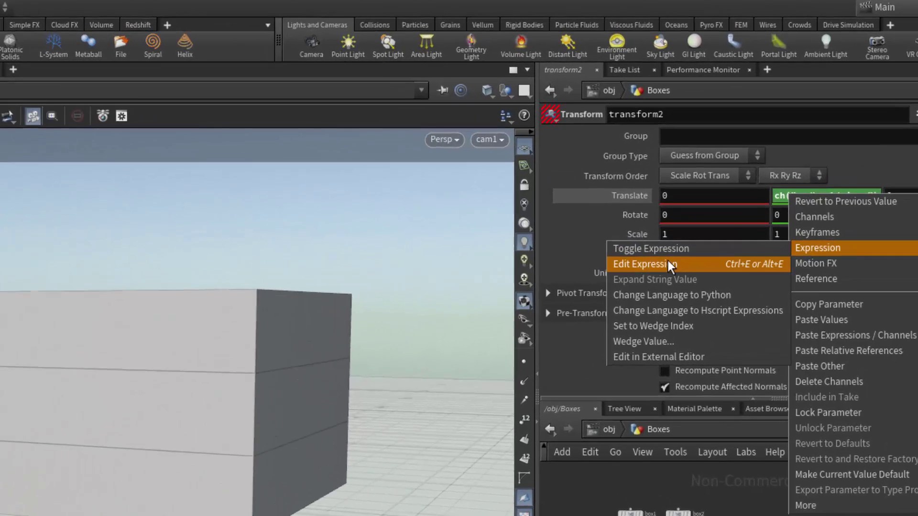
left_click(717, 179)
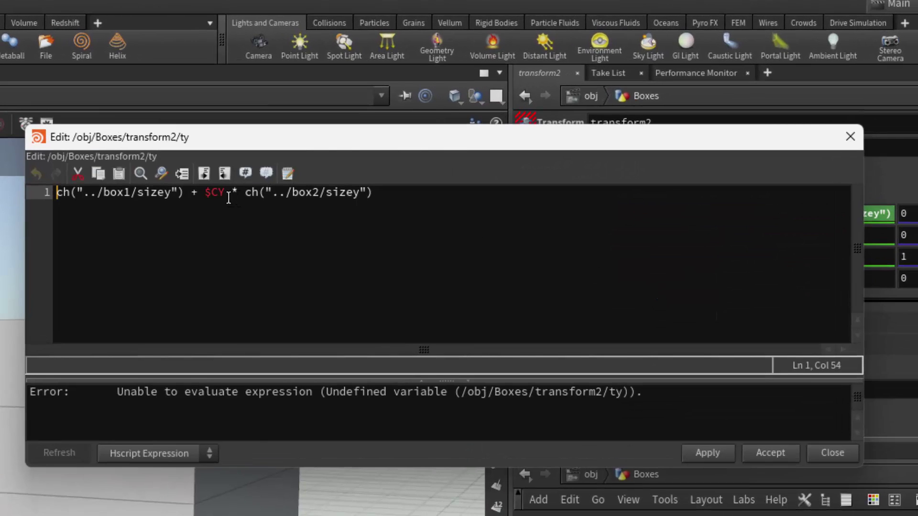
left_click_drag(228, 198, 206, 194)
type("deta")
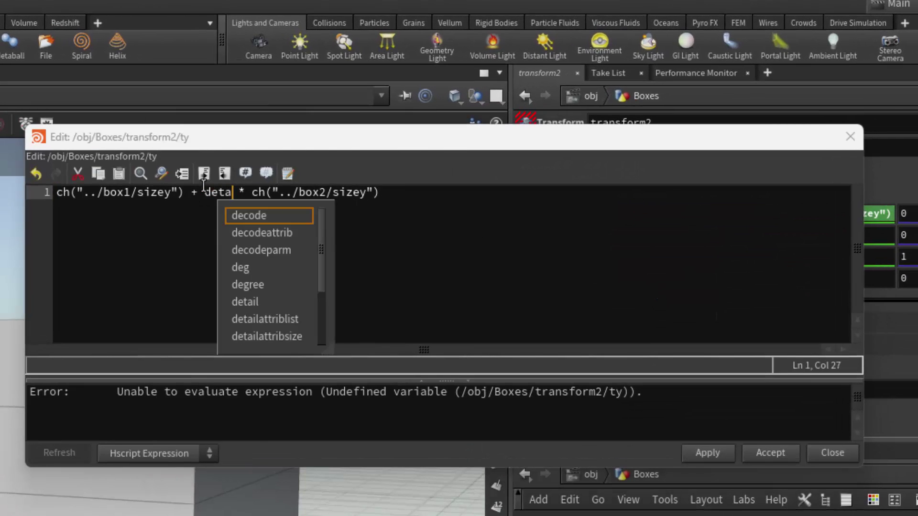
type("il(\"../")
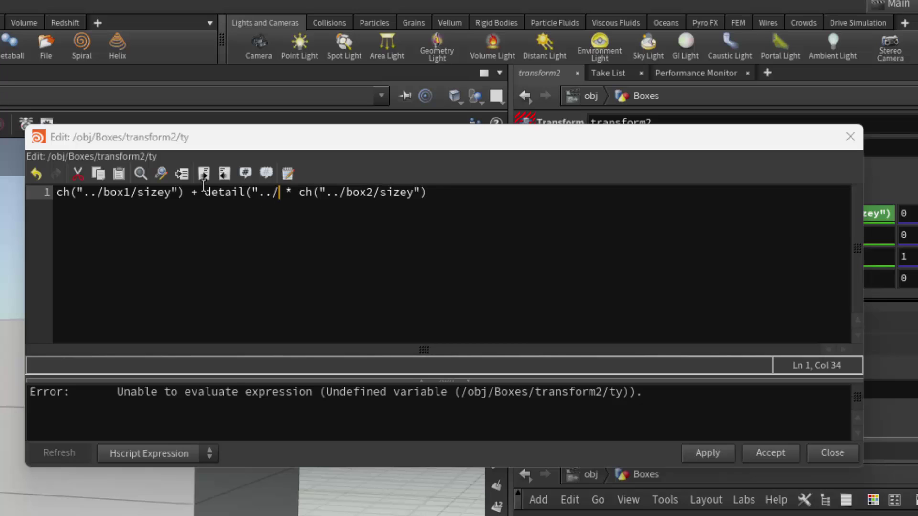
type("meta\",")
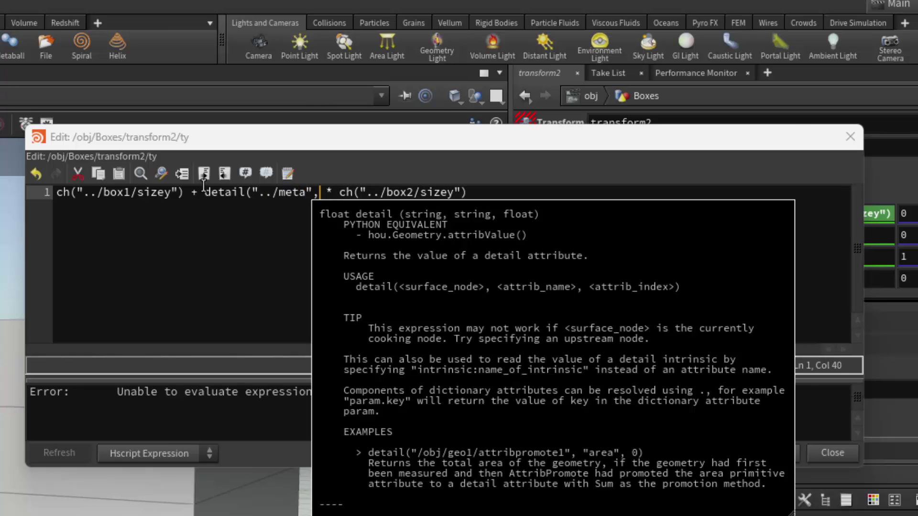
type("\"iteration")
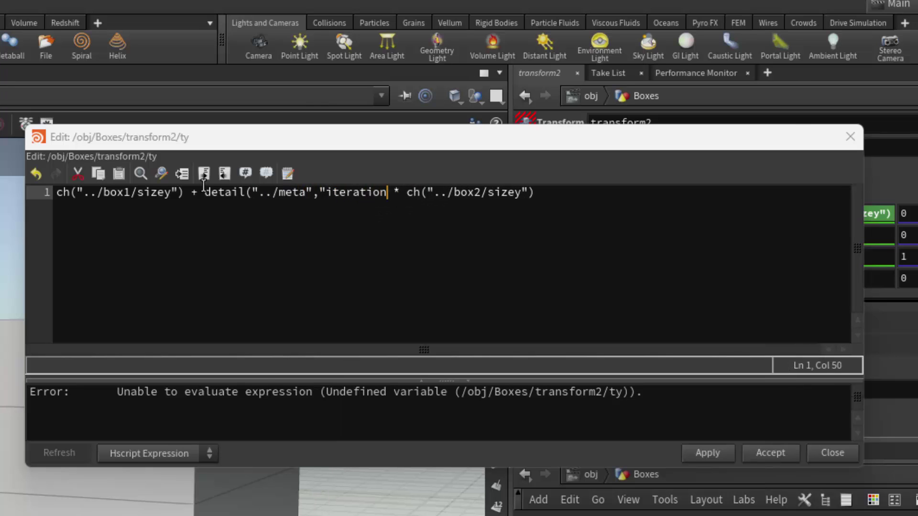
type("\",0)")
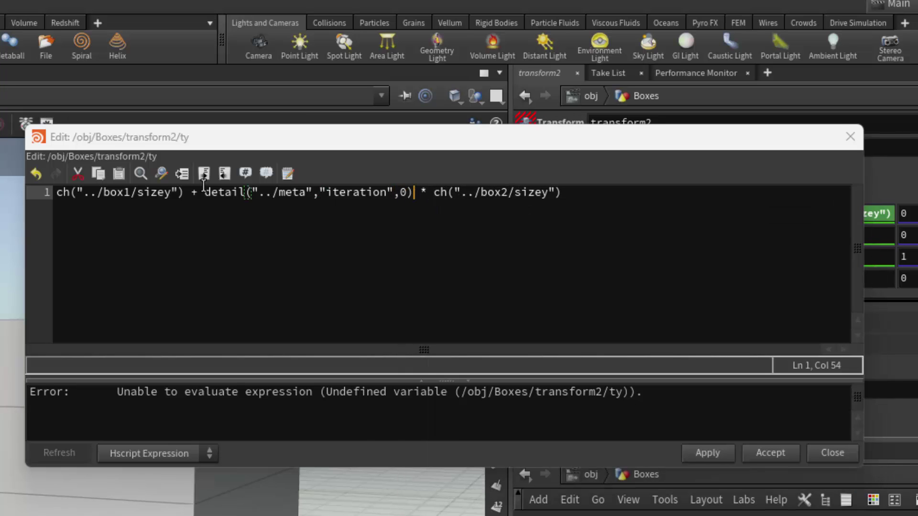
left_click(726, 452)
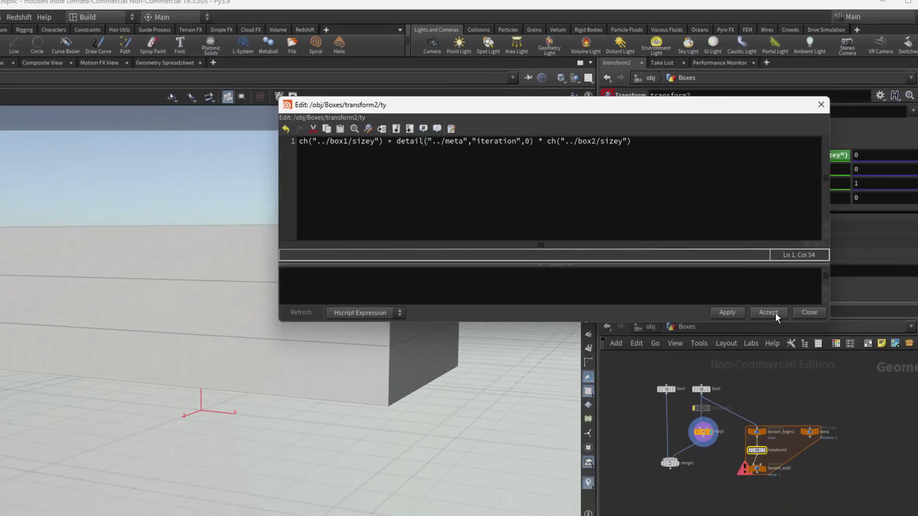
left_click(774, 314)
Switch the display between foreach_end1 and copy1 to compare the stacked boxes, finishing on foreach_end1.
left_click(766, 469)
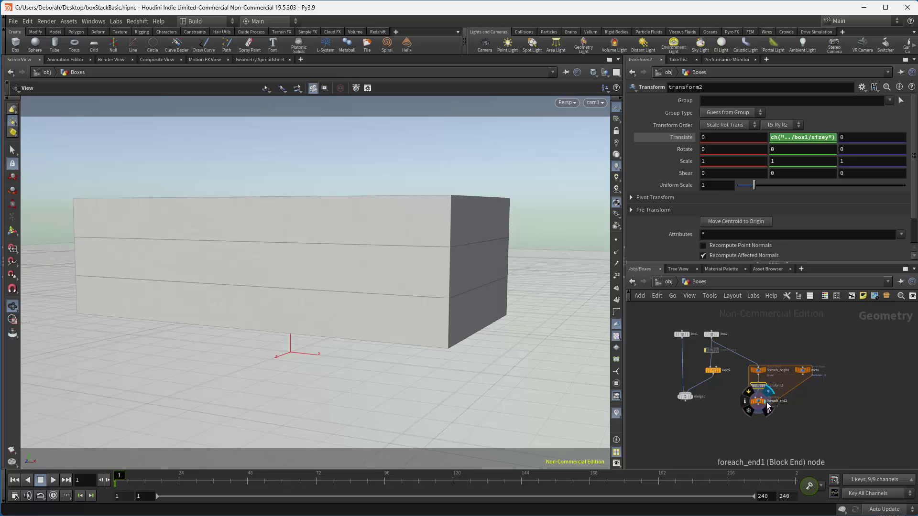
left_click(720, 370)
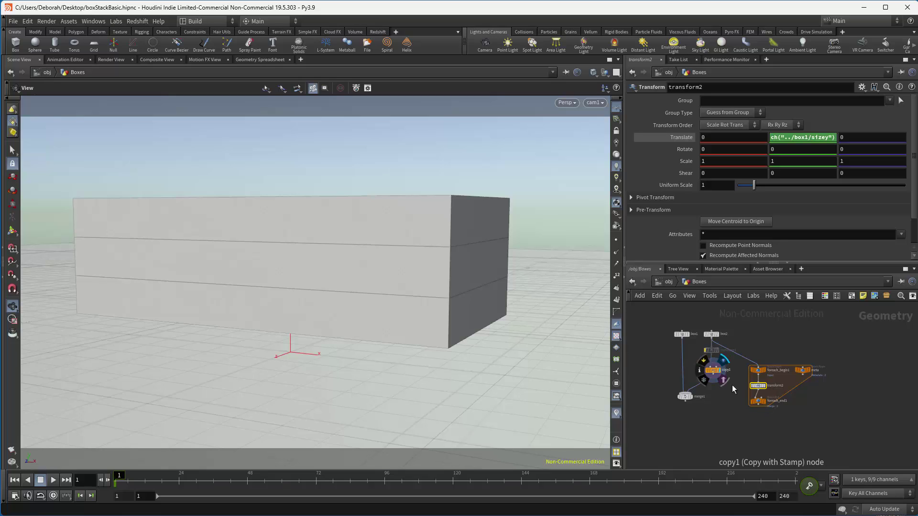
left_click(765, 403)
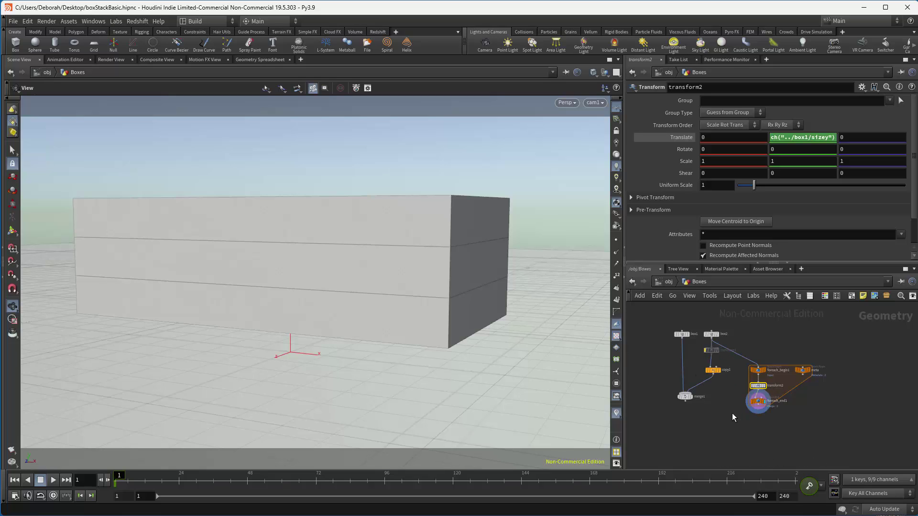
Inspect the stamp variables defined on the copy1 node.
left_click(732, 413)
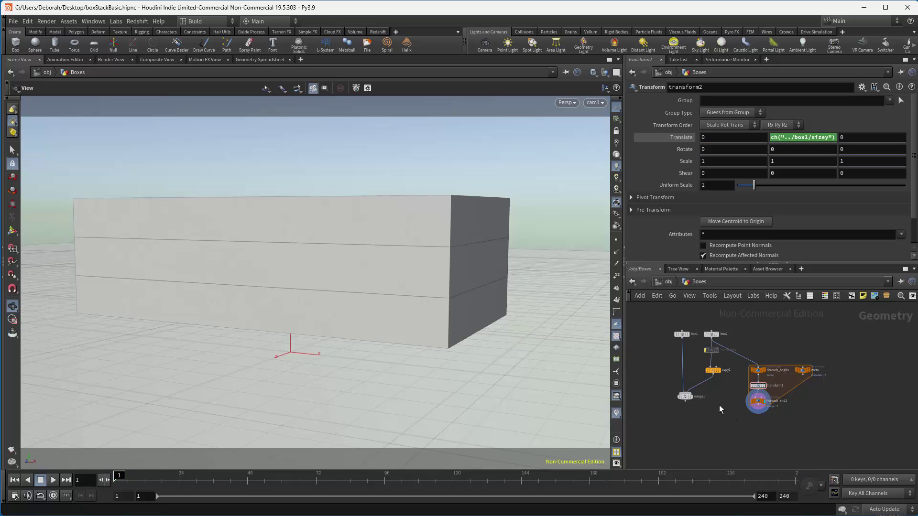
left_click(712, 370)
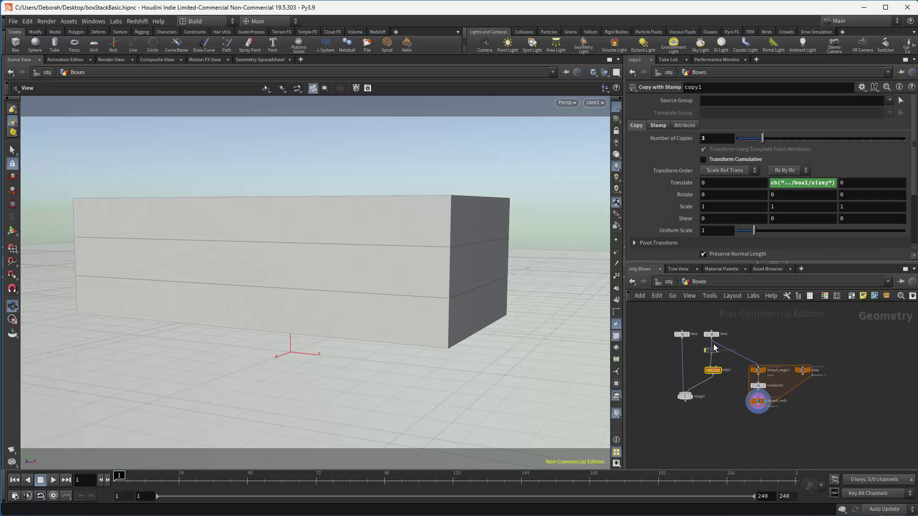
left_click(658, 125)
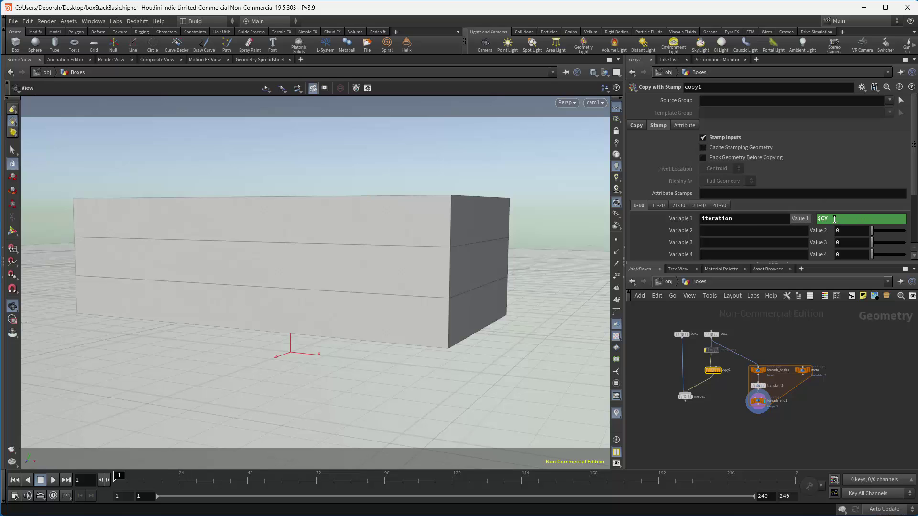
Add a Sphere node beside box2 in the Boxes network.
left_click(761, 334)
key("Tab")
type("sphere")
key("Return")
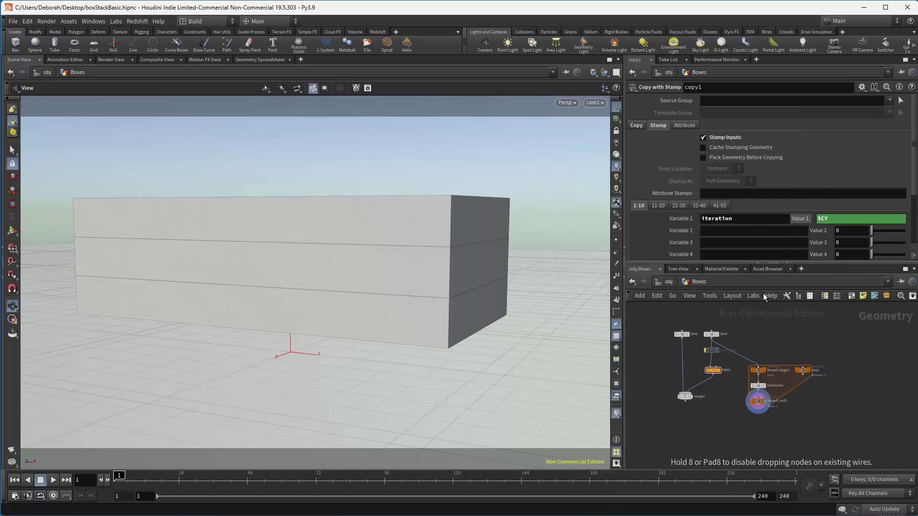
left_click(743, 336)
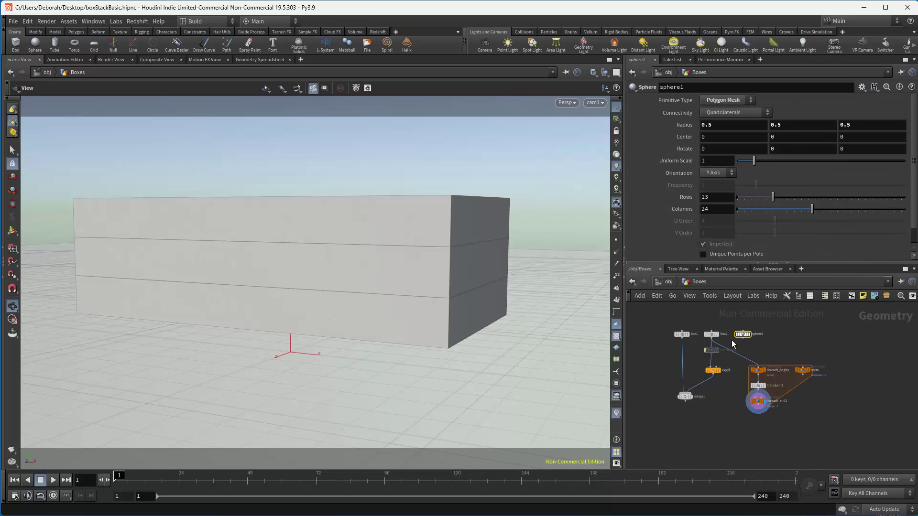
Insert a Switch node between transform1 and copy1, and wire sphere1 into it as the second input.
key("Tab")
type("switch")
key("Return")
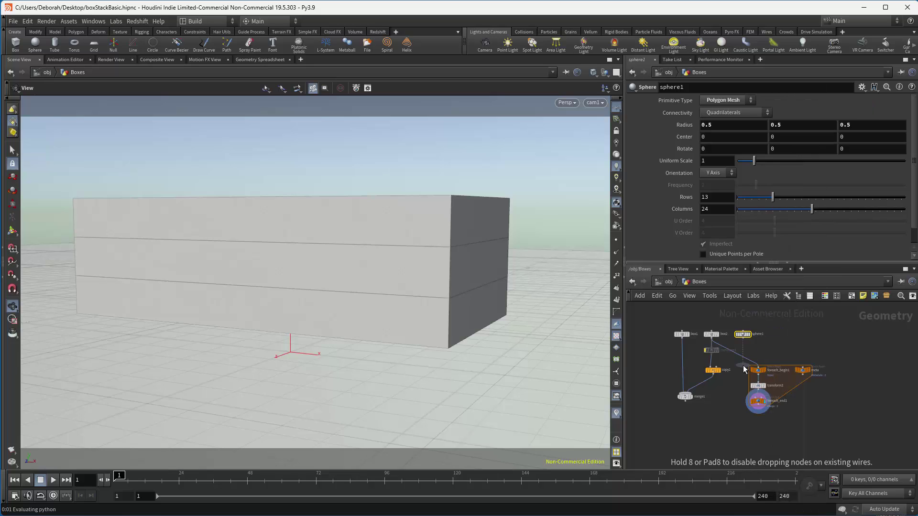
left_click(712, 364)
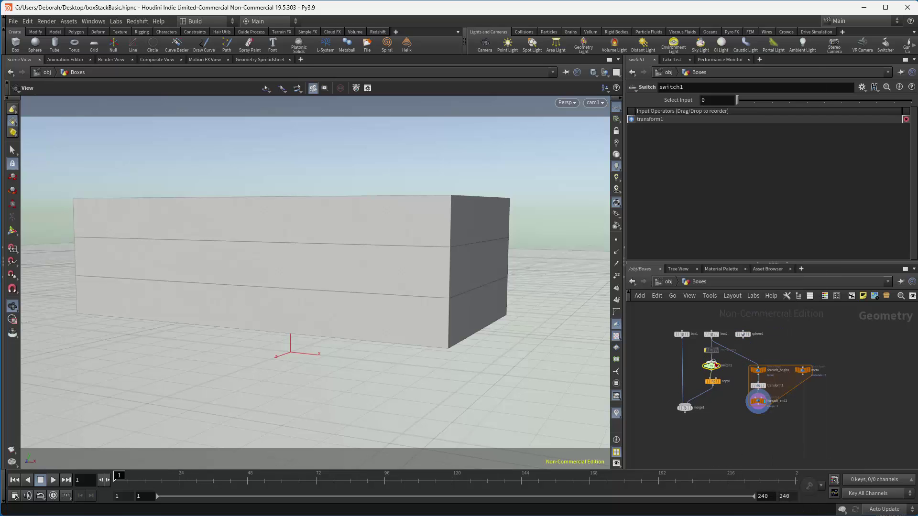
left_click(711, 362)
left_click(742, 340)
Set switch1's Select Input to stamp("../copy1","iteration",0) and display copy1's output.
left_click(713, 383)
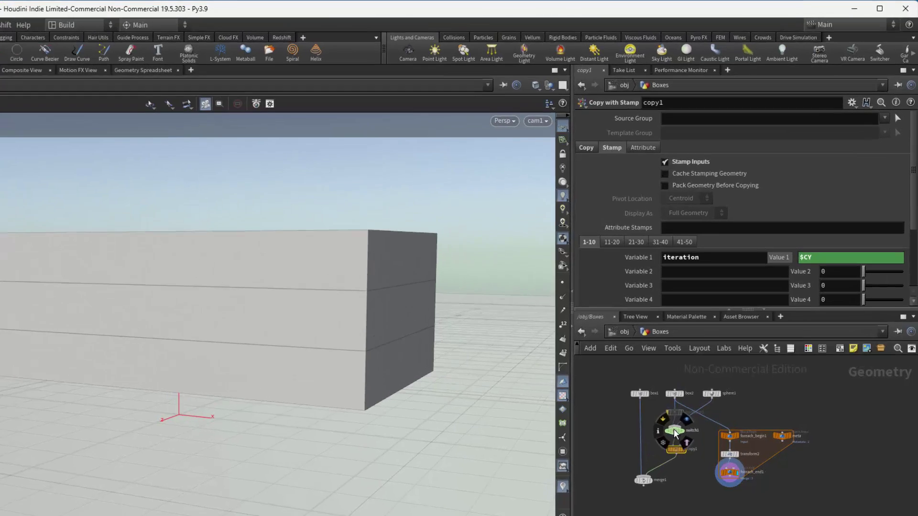
left_click(712, 365)
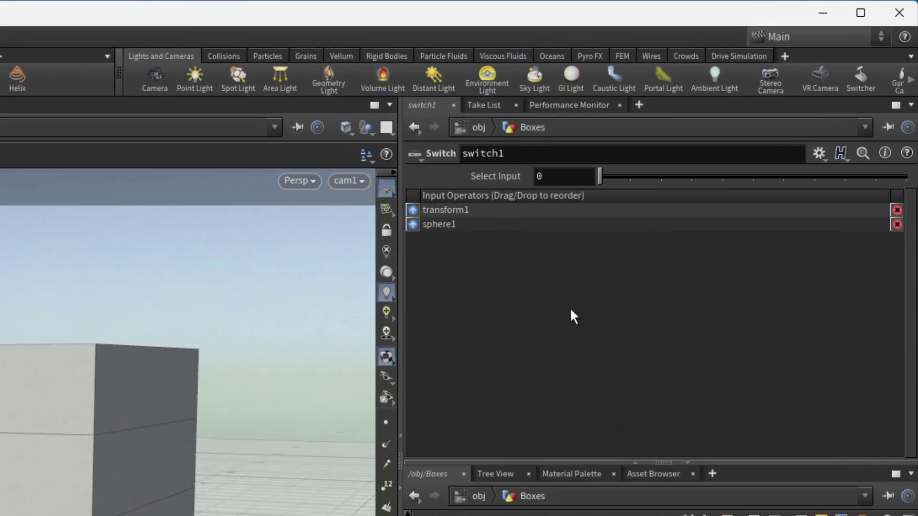
left_click(712, 102)
double_click(549, 179)
type("stamp")
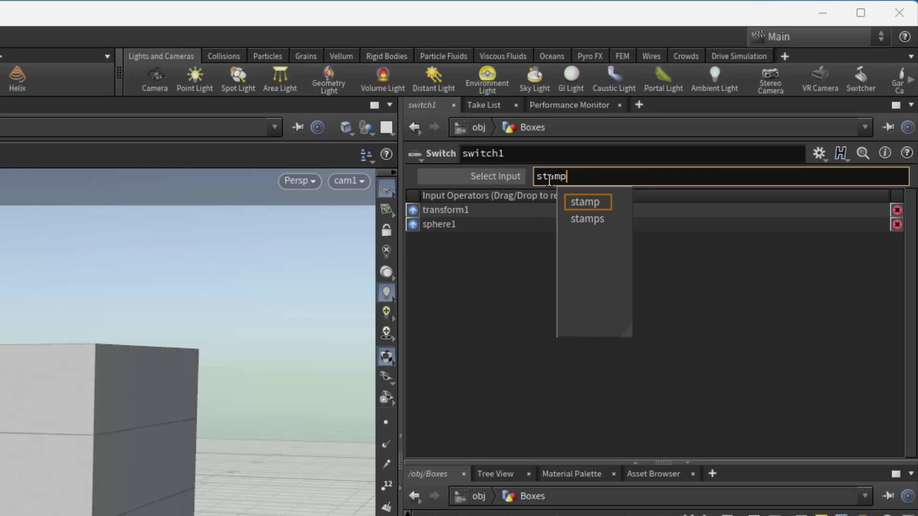
type("(\"../co")
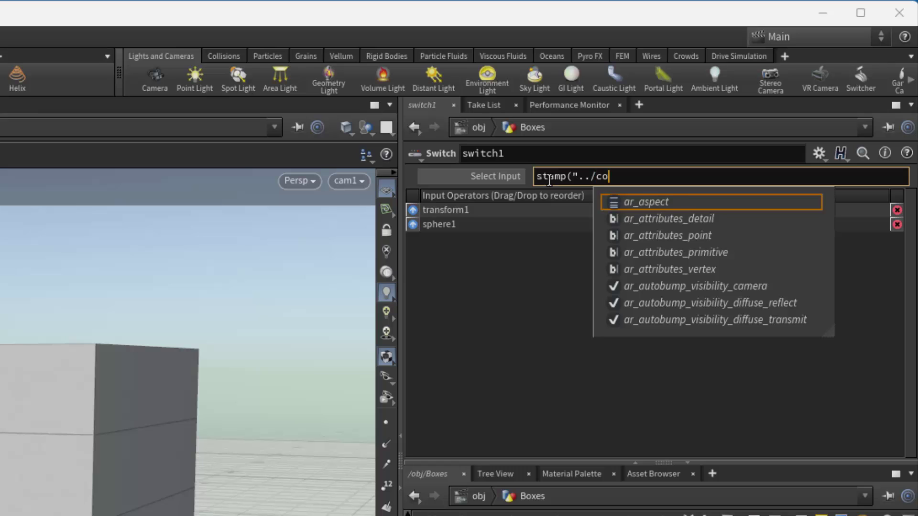
type("py1\",")
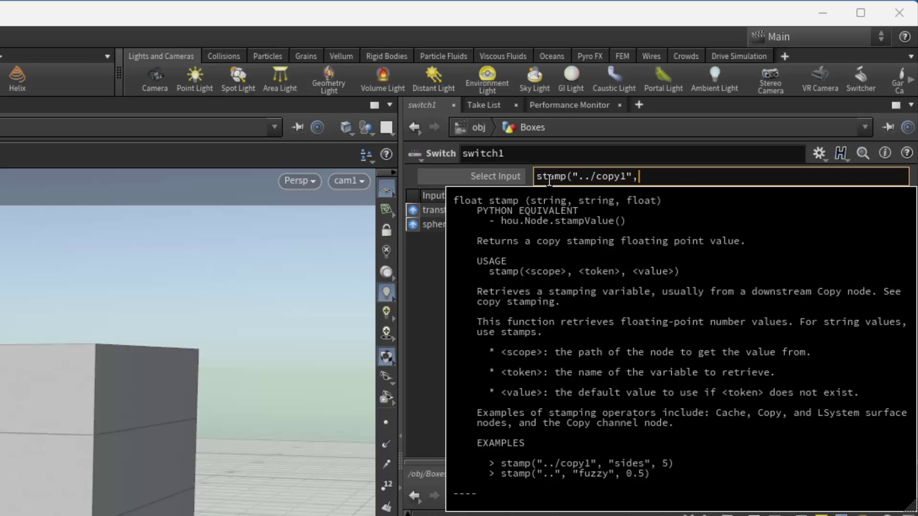
type("\"iteration\"")
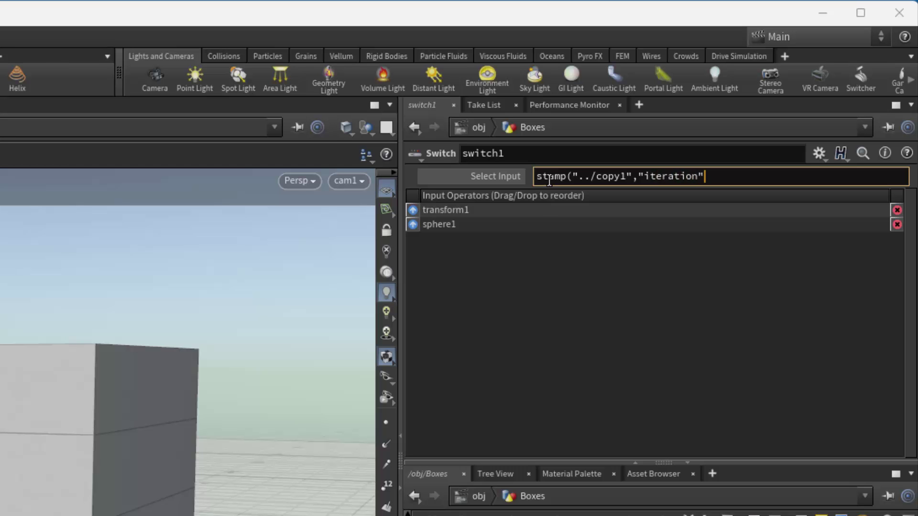
type(",0")
key("Return")
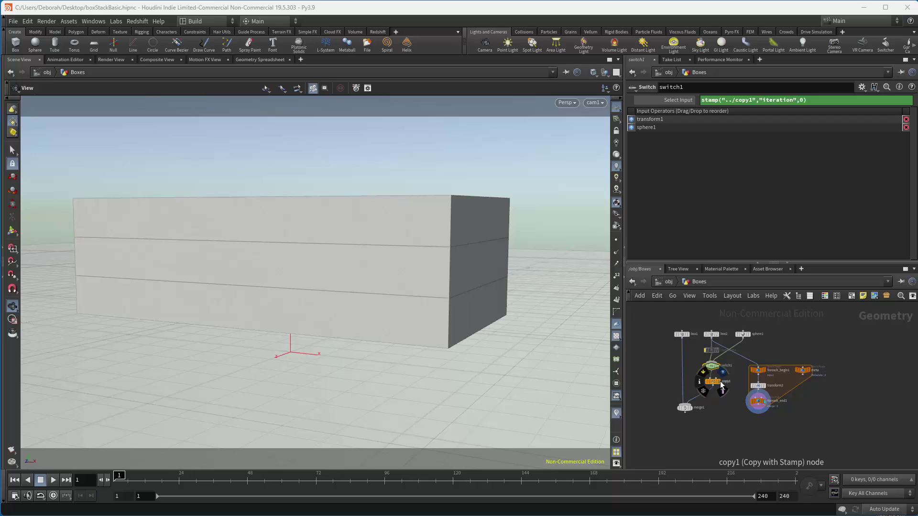
left_click(713, 382)
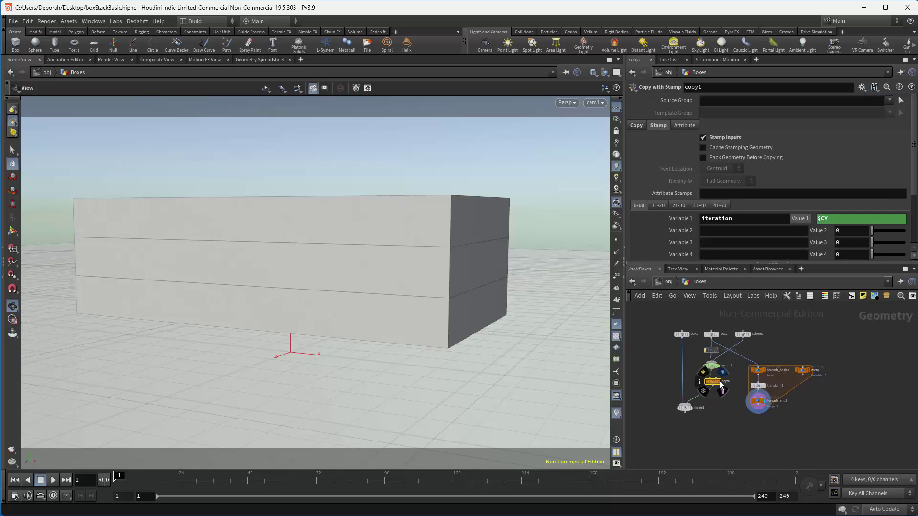
left_click(719, 382)
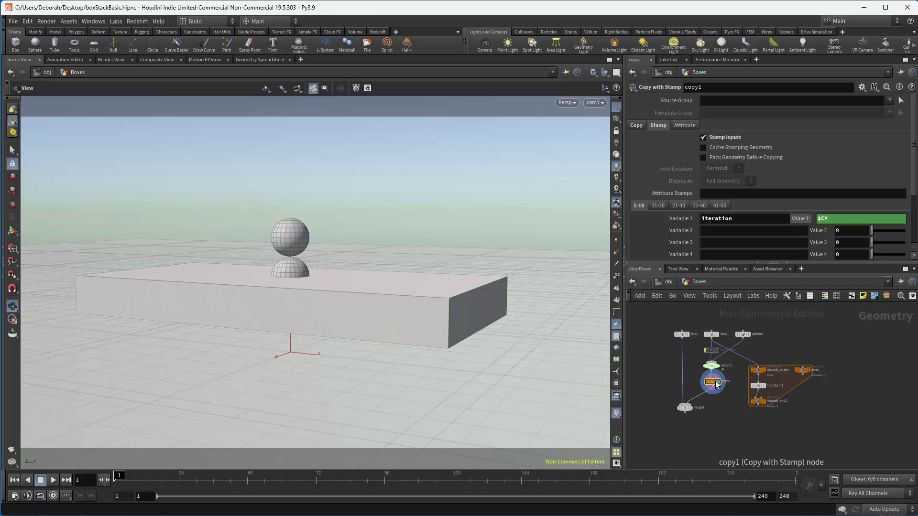
Link sphere1's Center Y to its Radius Y with the relative reference ch("rady").
left_click(743, 330)
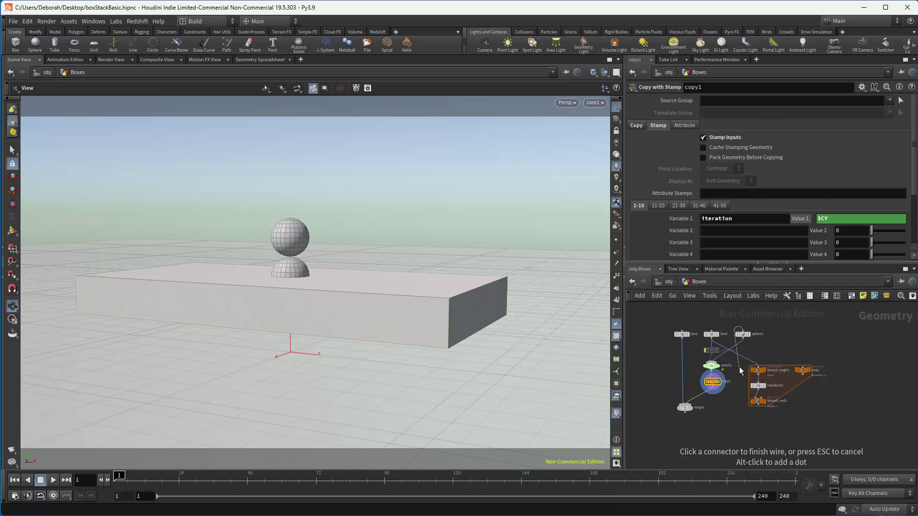
key("Escape")
left_click(743, 334)
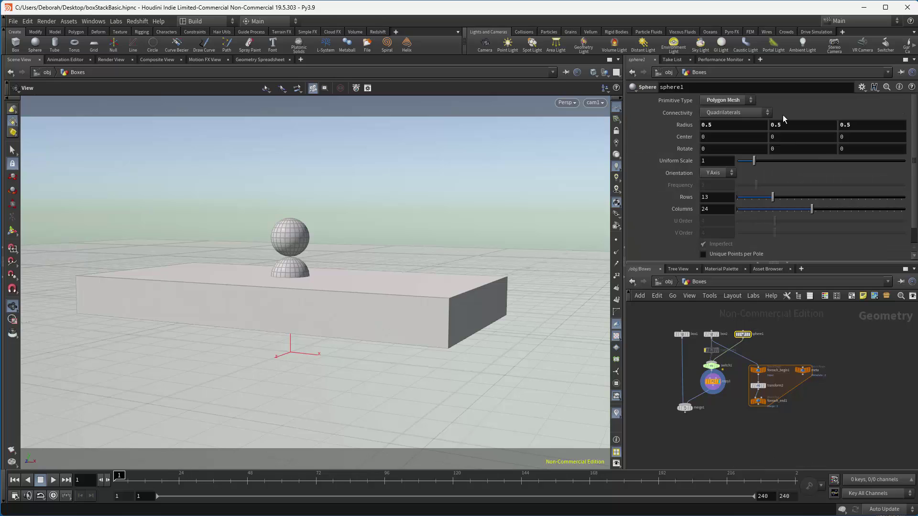
right_click(783, 127)
left_click(793, 196)
right_click(780, 138)
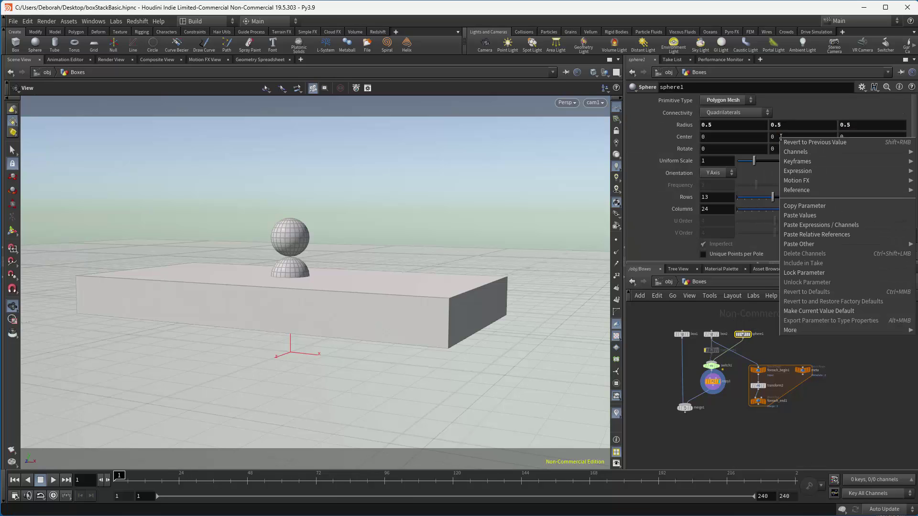
left_click(800, 235)
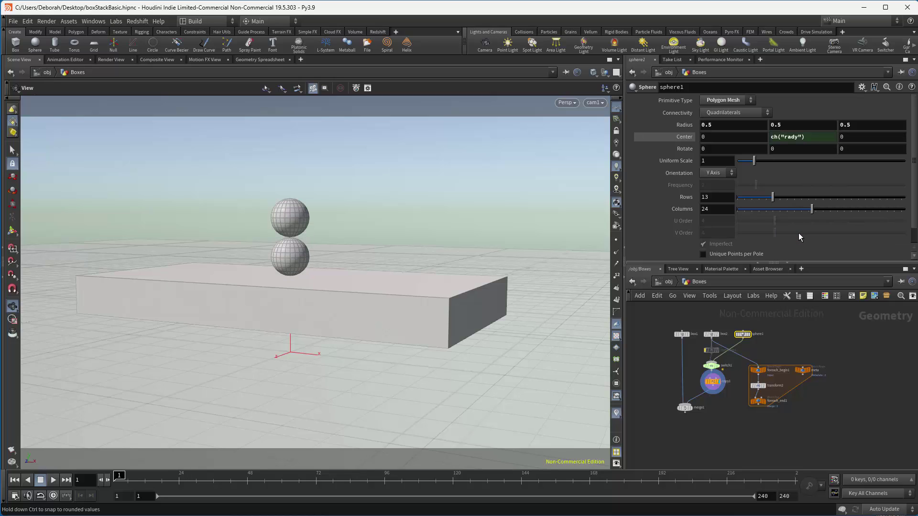
left_click(776, 312)
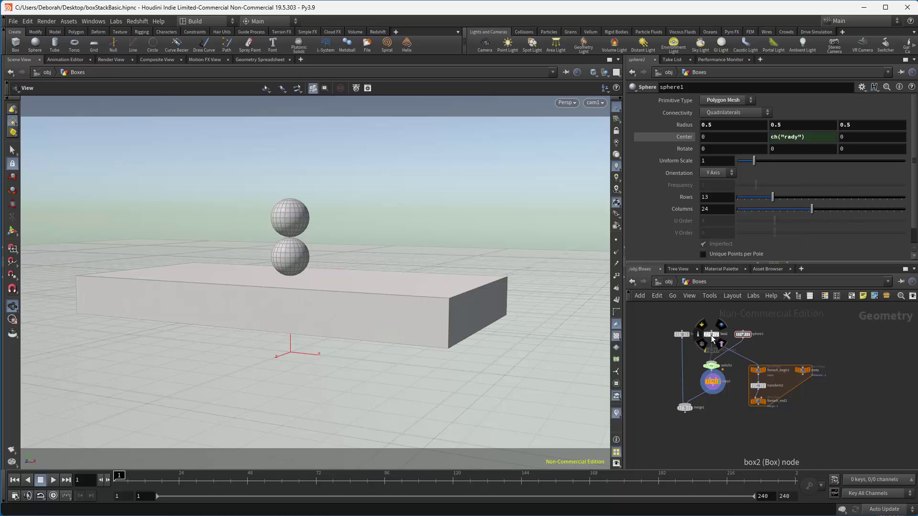
Extend switch1's Select Input expression with a modulo so it reads stamp("../copy1","iteration",0) % 2.
left_click(711, 365)
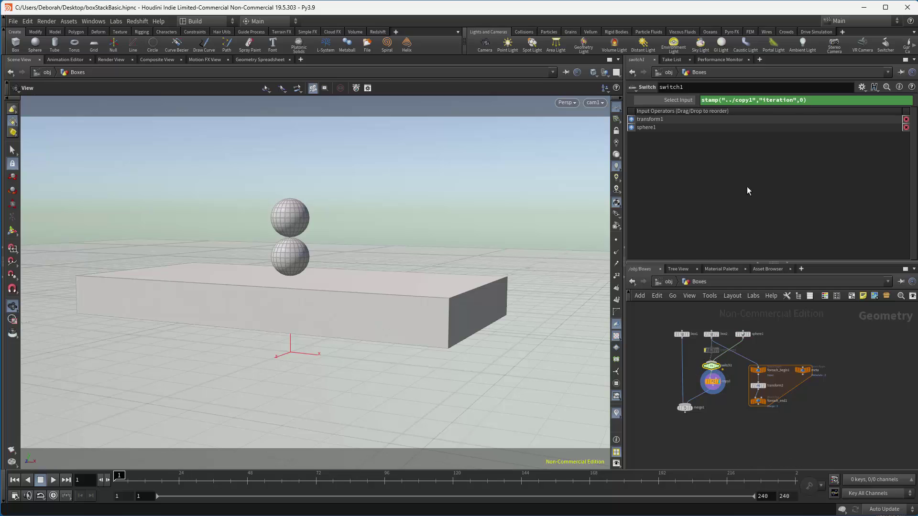
left_click(814, 104)
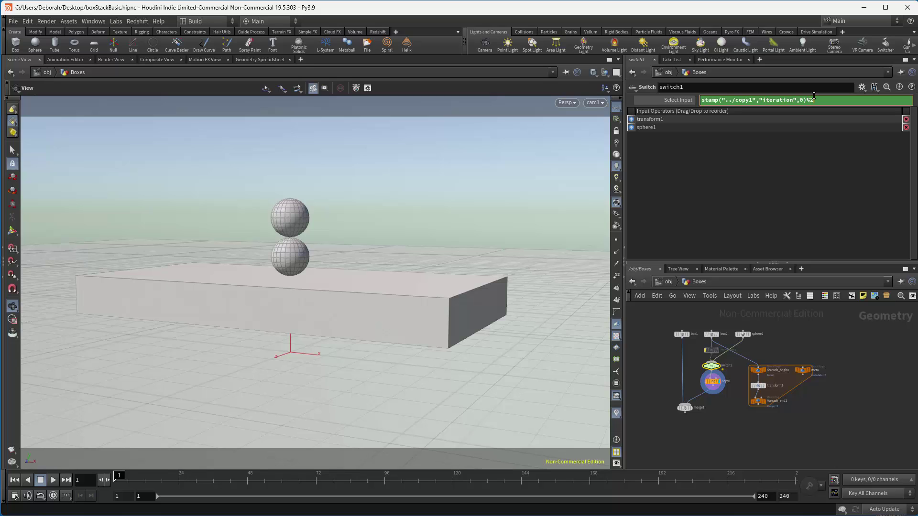
key("Return")
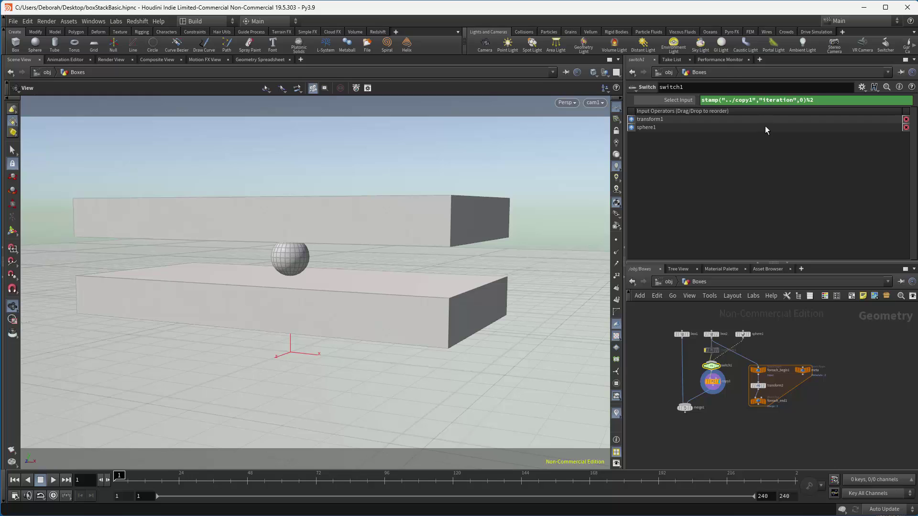
type("2")
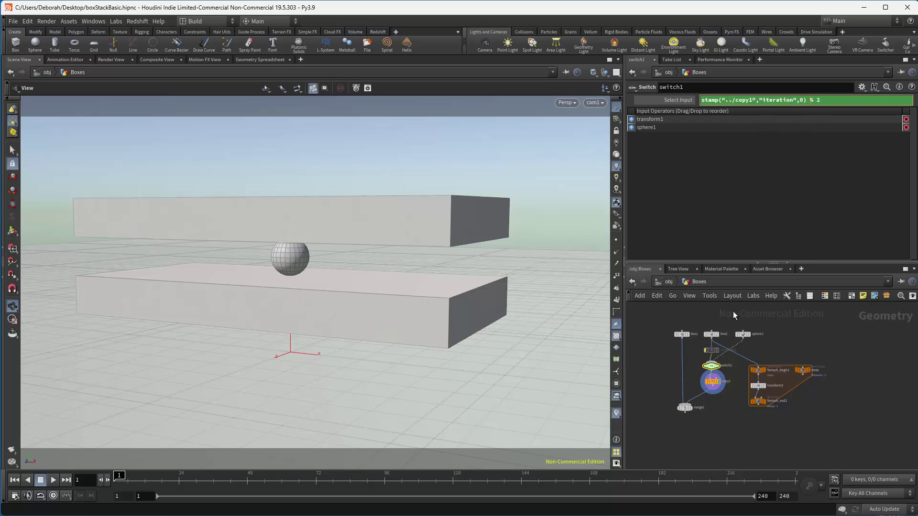
Try varying copy1's Number of Copies, return it to 3, and display foreach_end1.
left_click(712, 381)
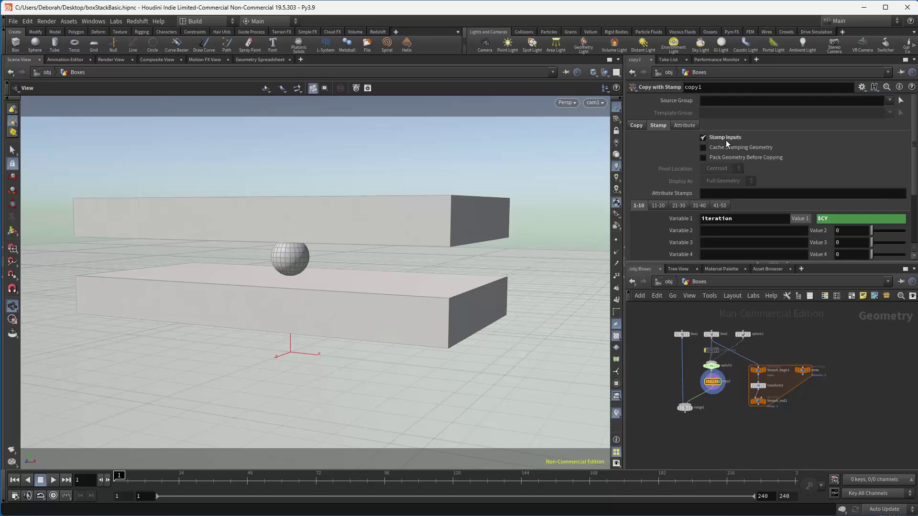
left_click(638, 126)
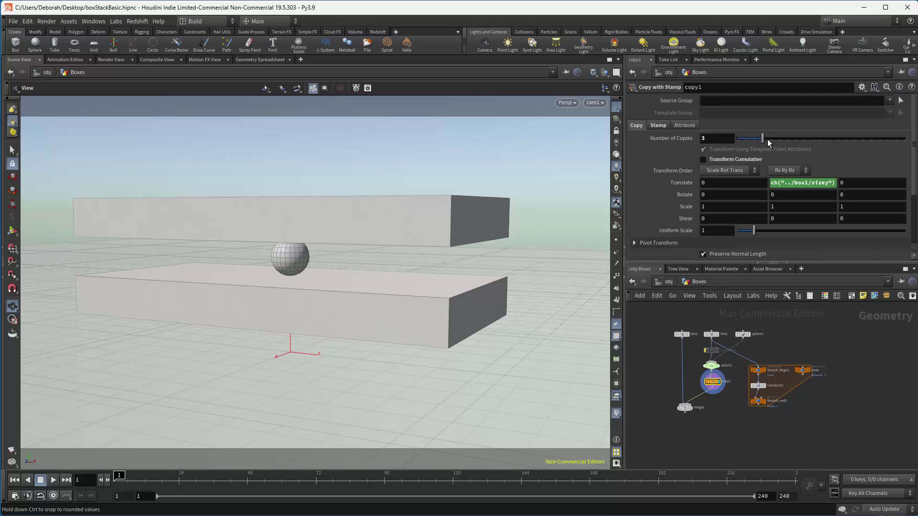
mouse_move(767, 139)
left_mouse_down()
mouse_move(791, 139)
mouse_move(739, 140)
mouse_move(781, 142)
mouse_move(763, 142)
left_mouse_up()
left_click(767, 405)
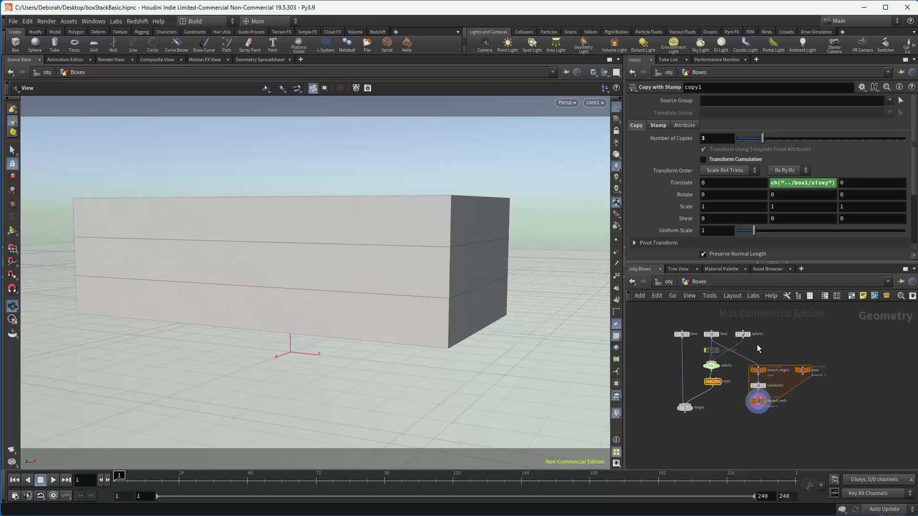
Move the for-each block aside, then duplicate box2, transform1, sphere1 and switch1 above it and wire the switch copy into foreach_begin1.
middle_click_drag(769, 340, 766, 352)
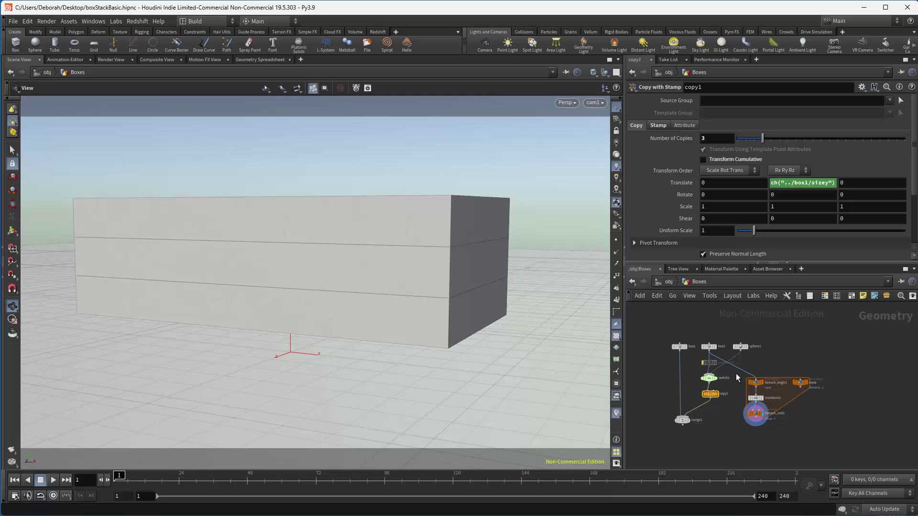
left_click_drag(736, 377, 803, 385)
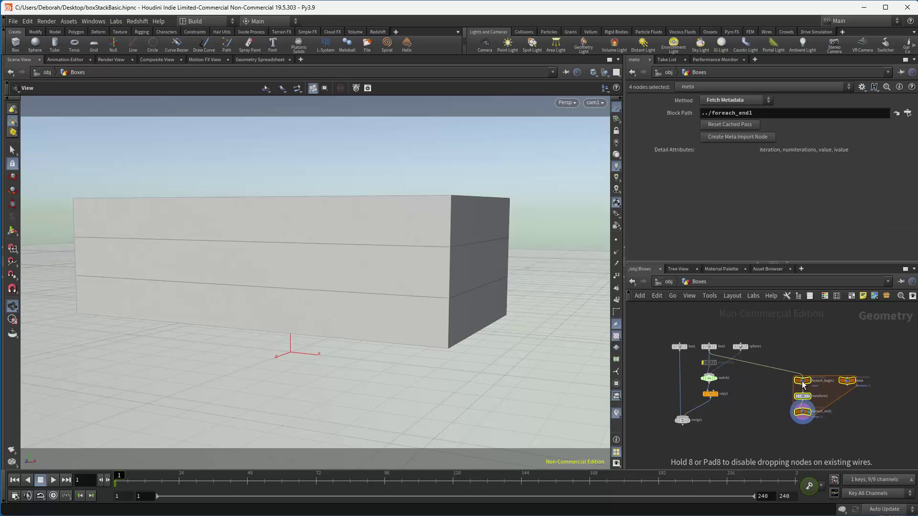
left_click_drag(698, 328, 804, 363)
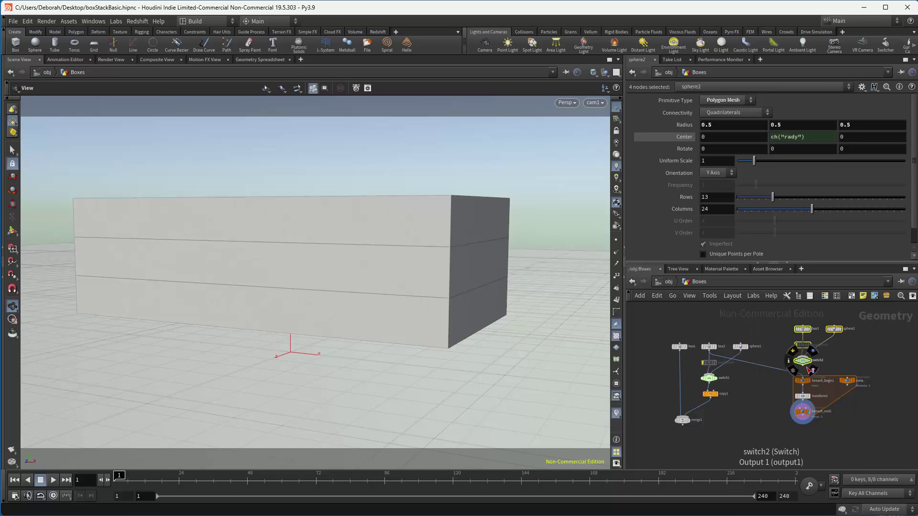
left_click(833, 366)
left_click(802, 365)
left_click(802, 378)
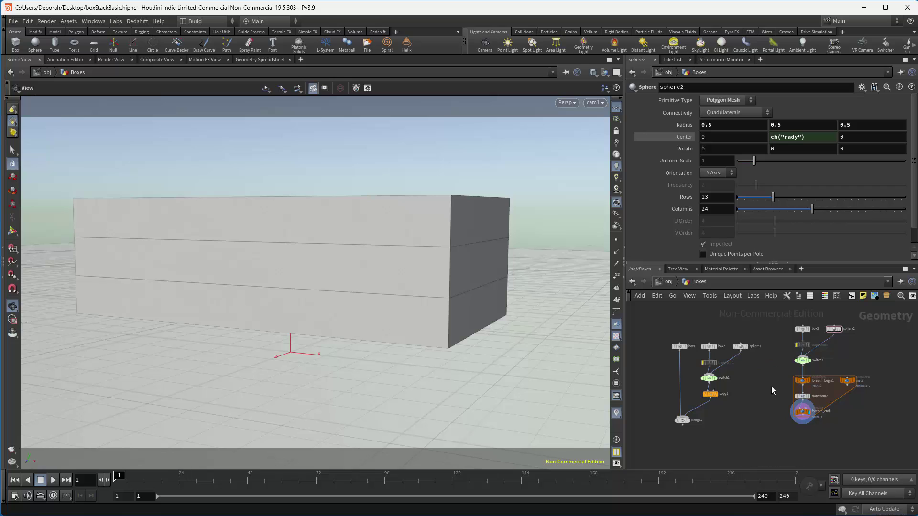
Display copy1 and foreach_end1 in turn to compare their outputs, and open switch2's parameters.
left_click(716, 394)
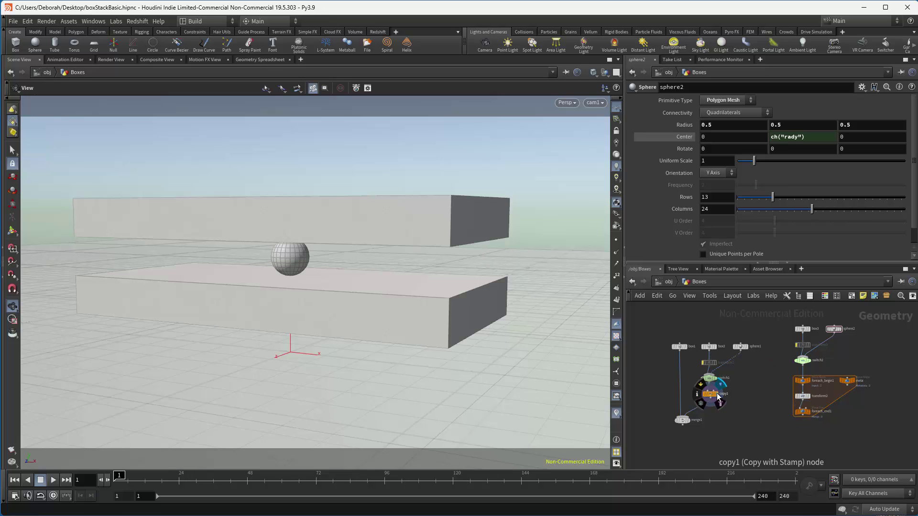
left_click(809, 412)
left_click(803, 411)
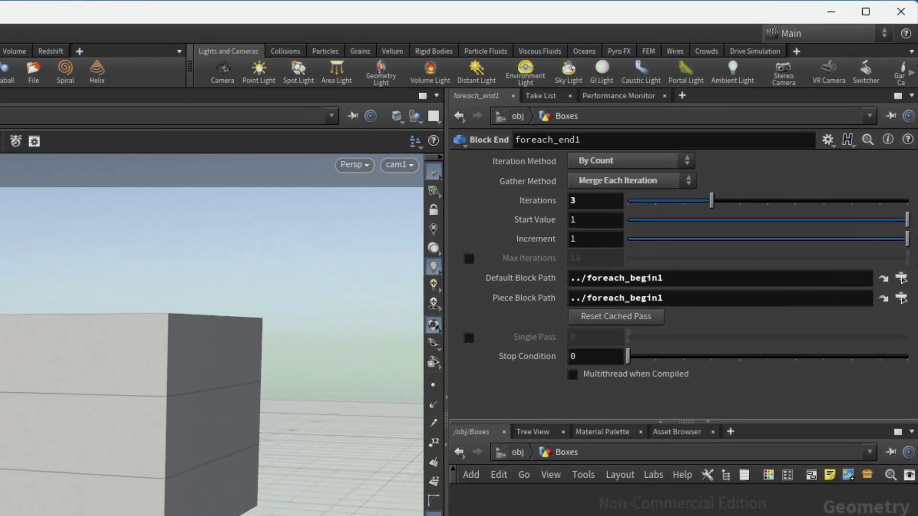
left_click(803, 362)
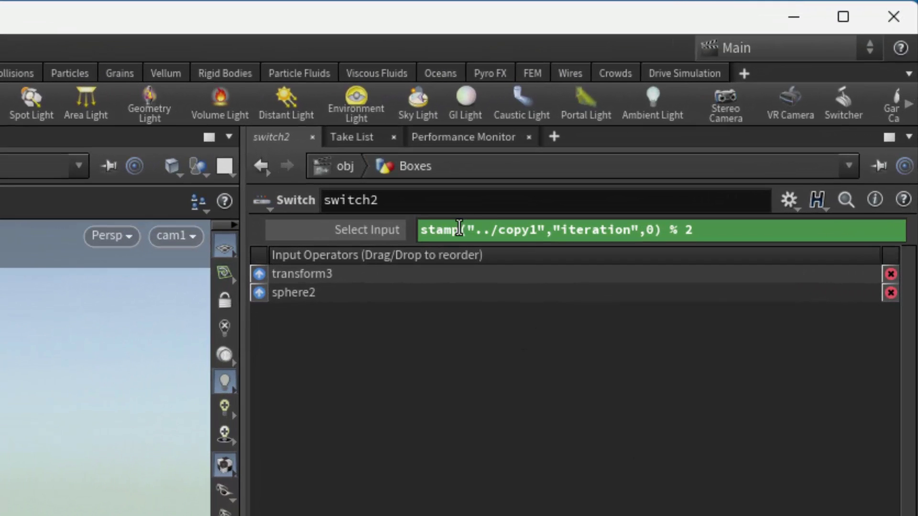
Rewrite switch2's Select Input expression to read the loop metadata as detail("../meta","iteration",0) % 2.
double_click(459, 230)
type("deta")
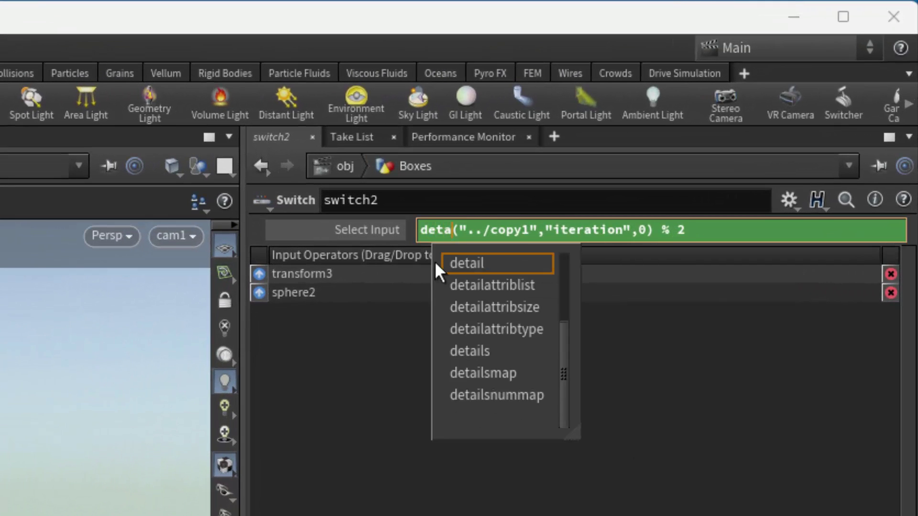
type("il")
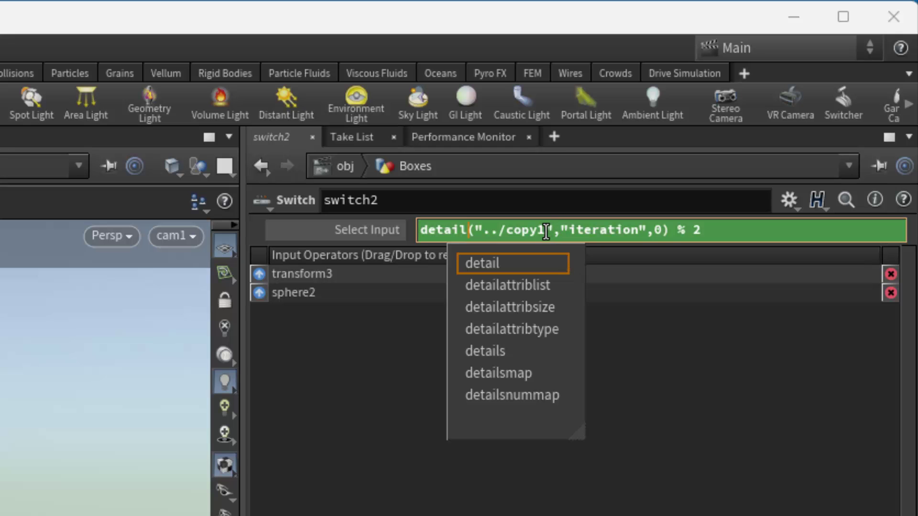
double_click(507, 231)
type("meta")
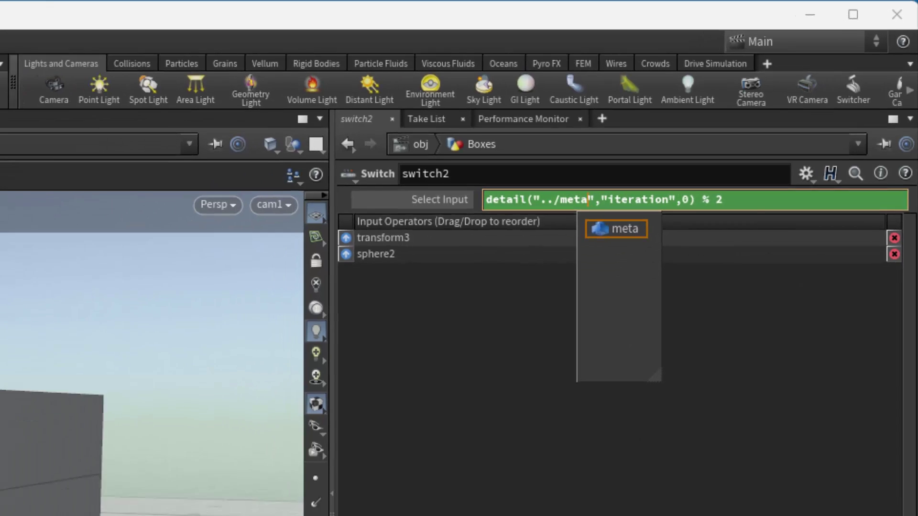
key("Return")
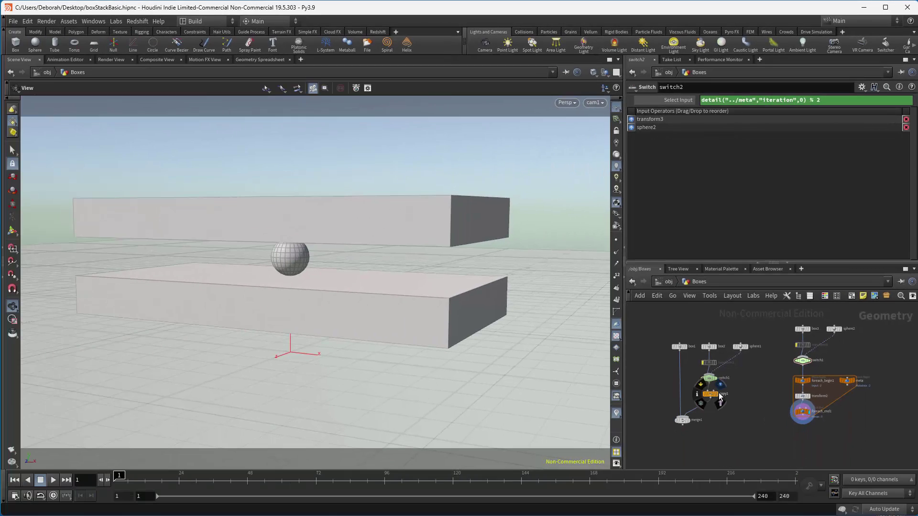
Display copy1 and foreach_end1 in turn to compare them, and raise foreach_end1's Iterations to 6 and finally 8.
left_click(720, 384)
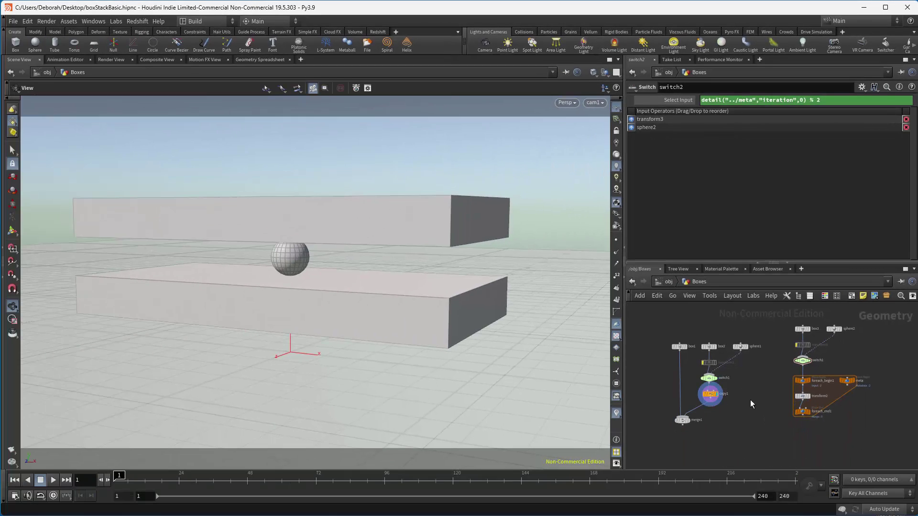
left_click(813, 402)
left_click(803, 413)
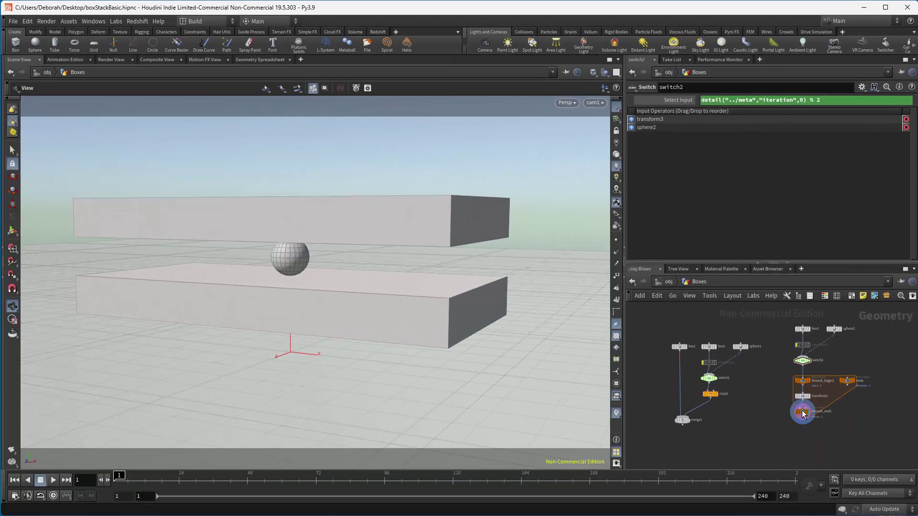
left_click_drag(812, 126, 845, 126)
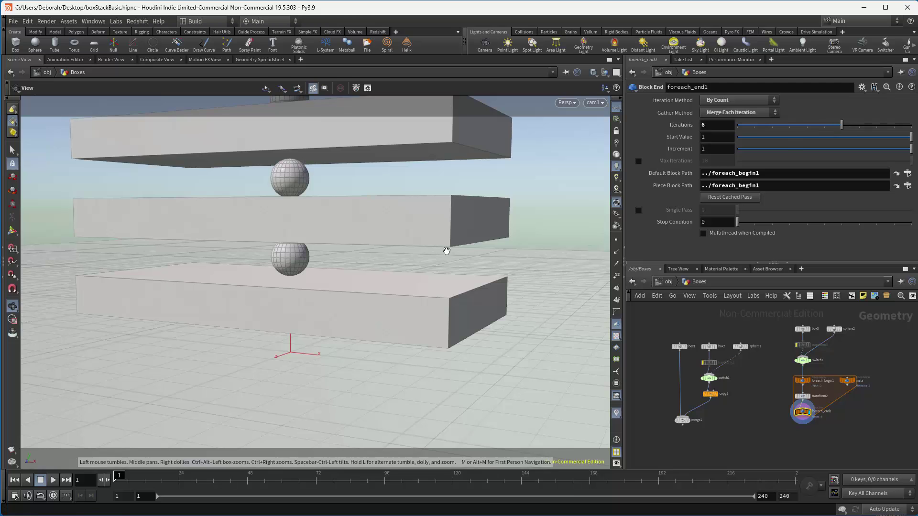
right_click_drag(373, 281, 262, 329)
middle_click_drag(384, 263, 372, 321)
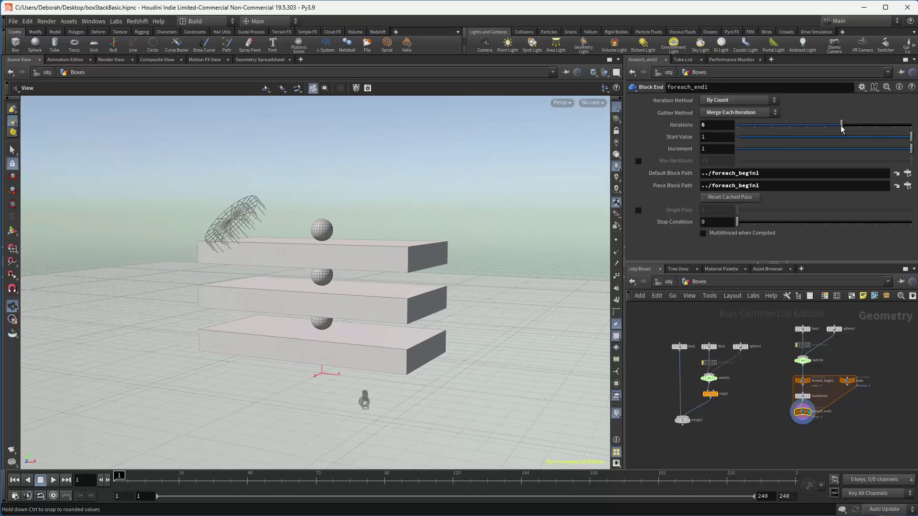
left_click_drag(841, 127, 878, 127)
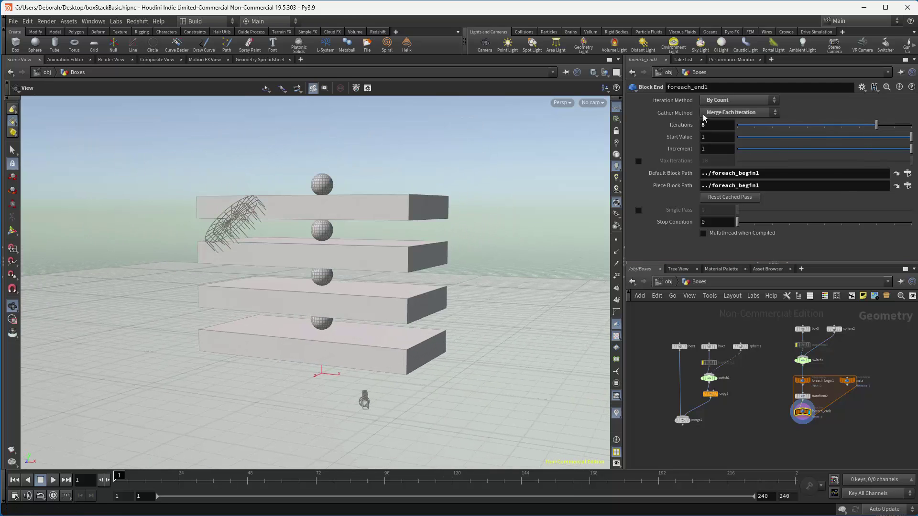
Display copy1 and set its Number of Copies to 8.
left_click(718, 397)
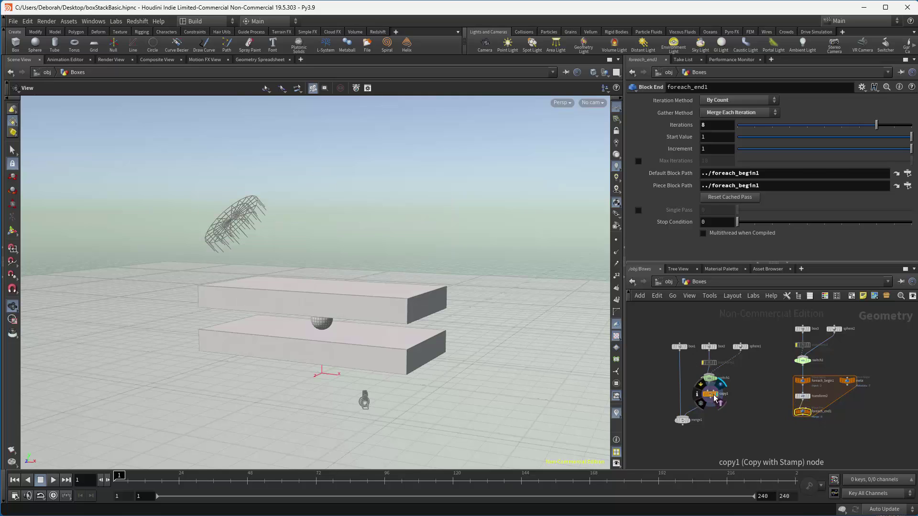
left_click(711, 395)
left_click_drag(763, 139, 795, 139)
type("8")
key("Return")
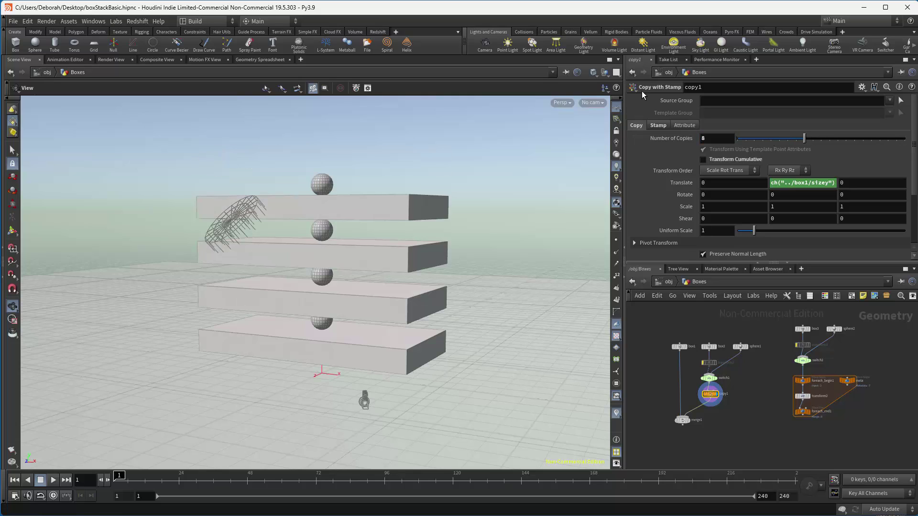
Alternate the display between foreach_end1 and copy1 to compare the two stacks, ending on foreach_end1.
left_click(809, 412)
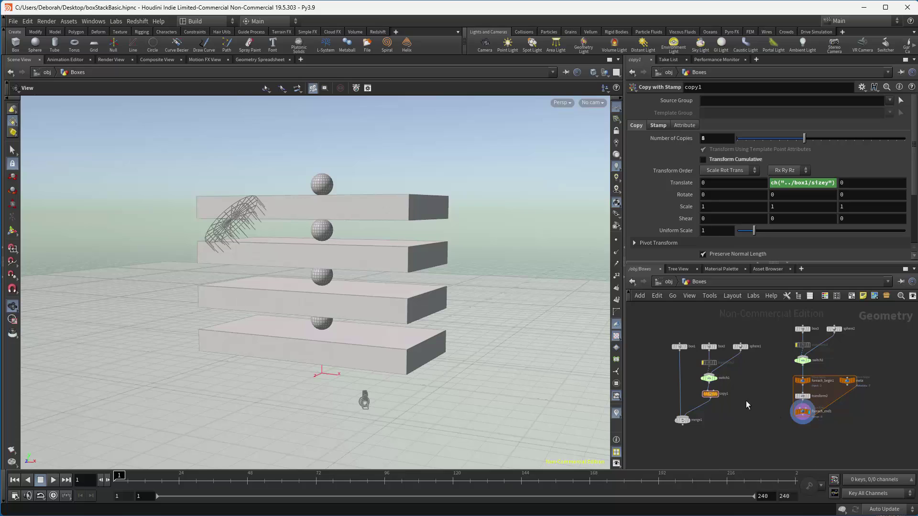
left_click(719, 385)
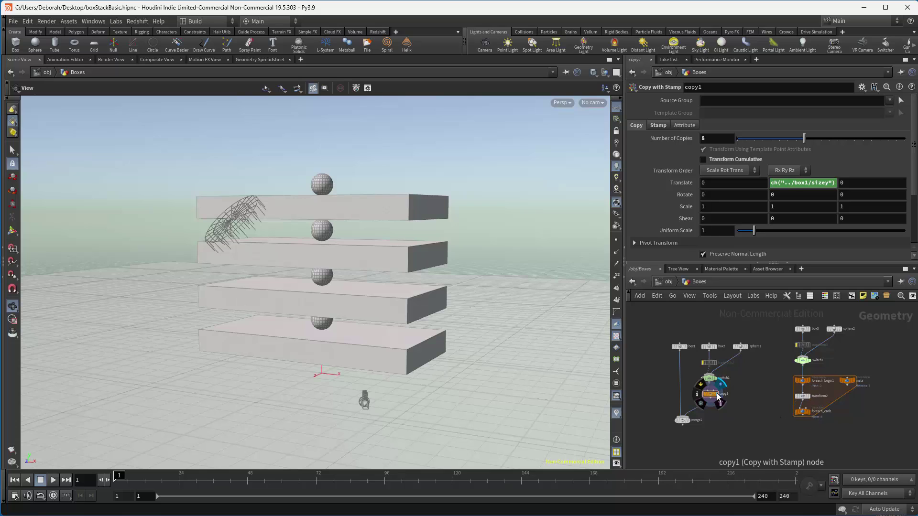
left_click(809, 413)
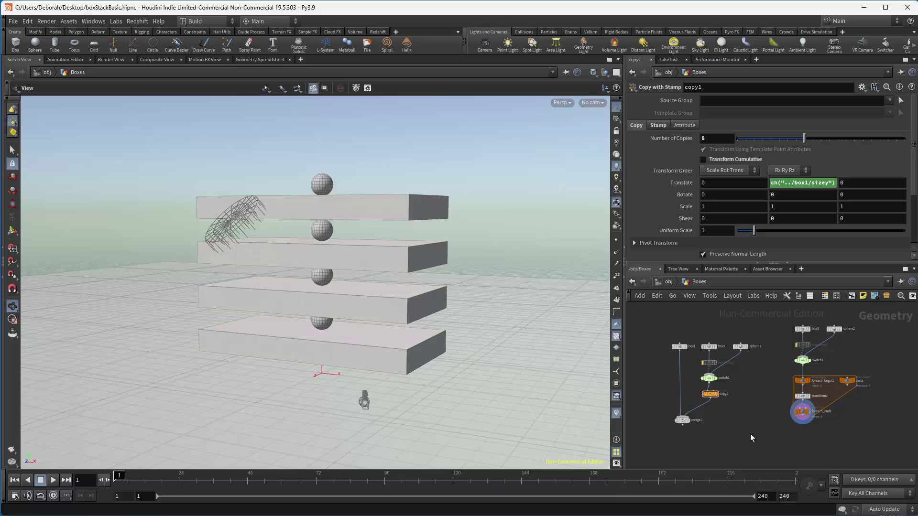